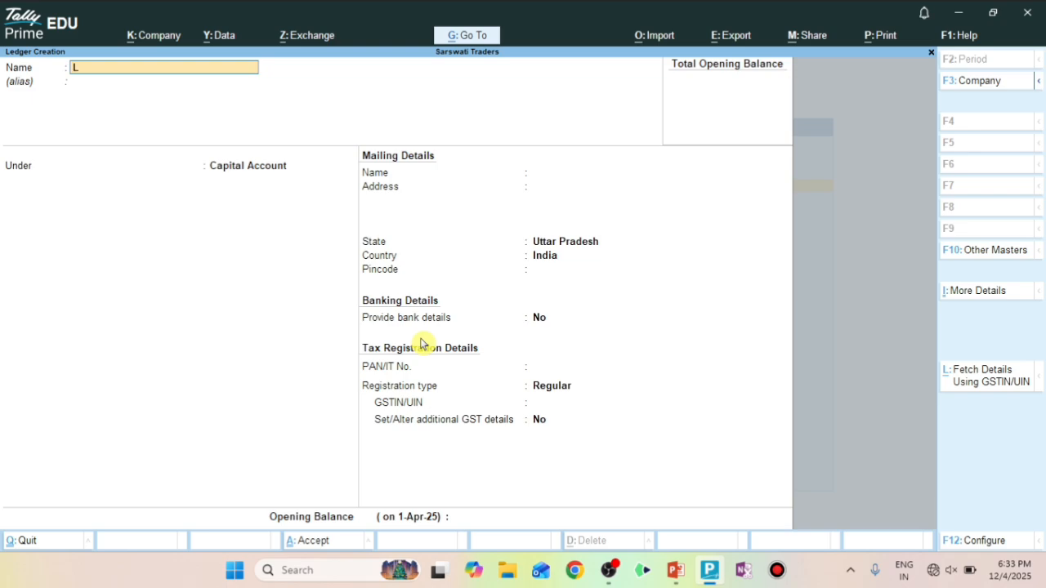
# Step: Name the new ledger LOCAL PURCHASE @ 18% and place it under the Purchase Accounts group
pyautogui.write('OCAL PURCHASE @')
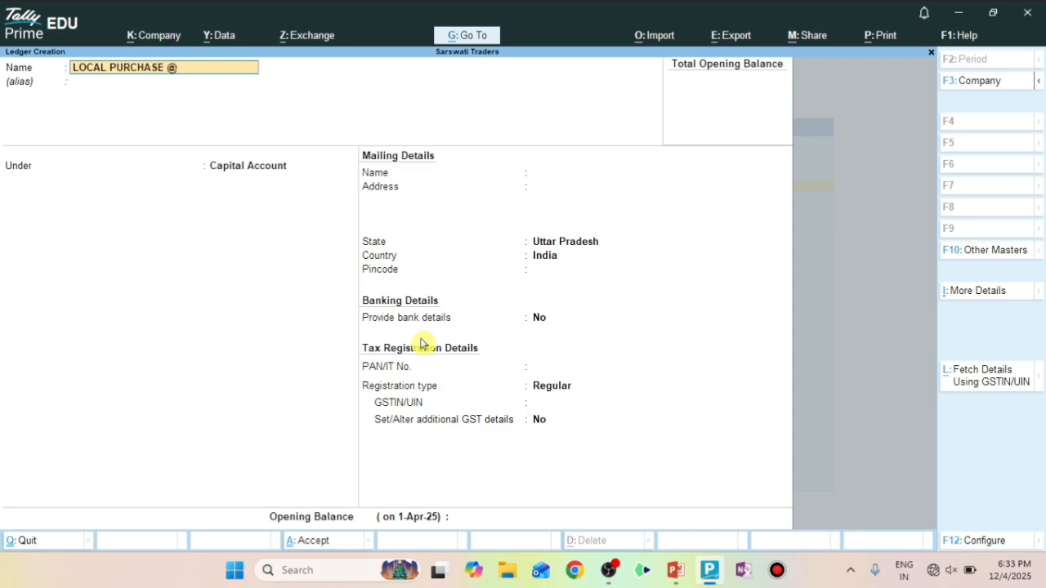
pyautogui.write(' 18')
pyautogui.press('Return')
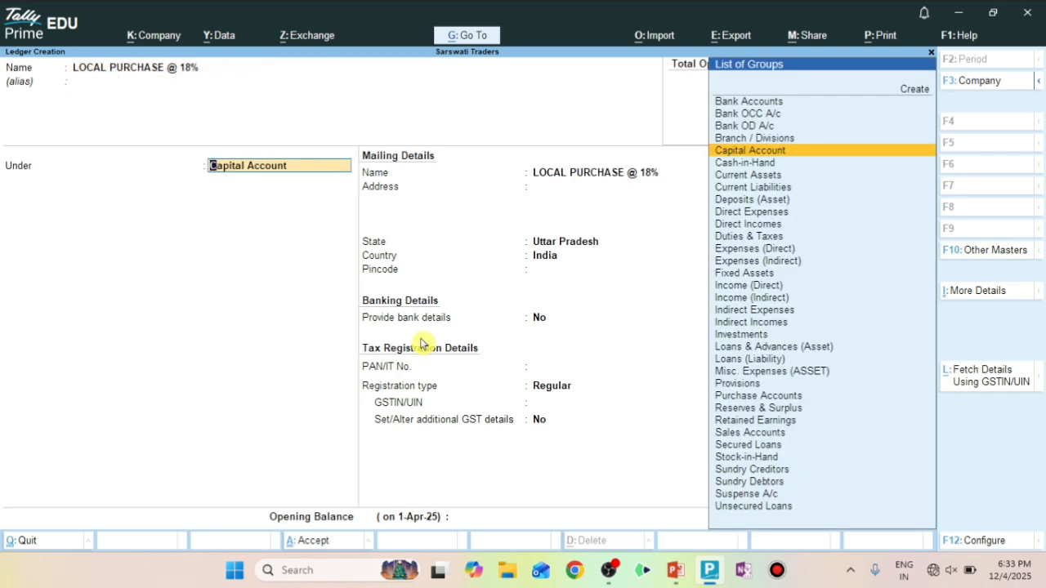
pyautogui.write('PUR')
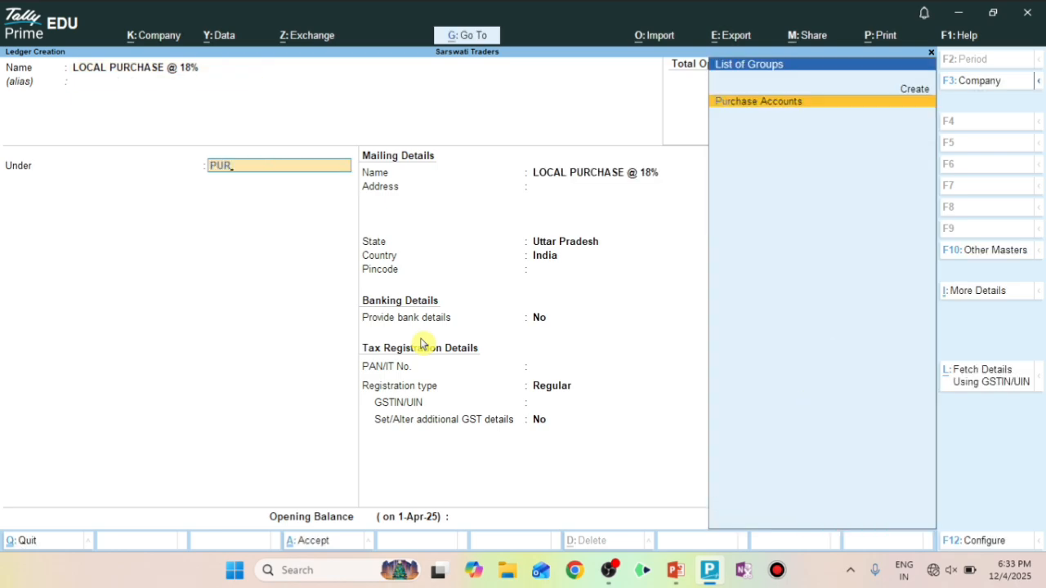
pyautogui.press('Return')
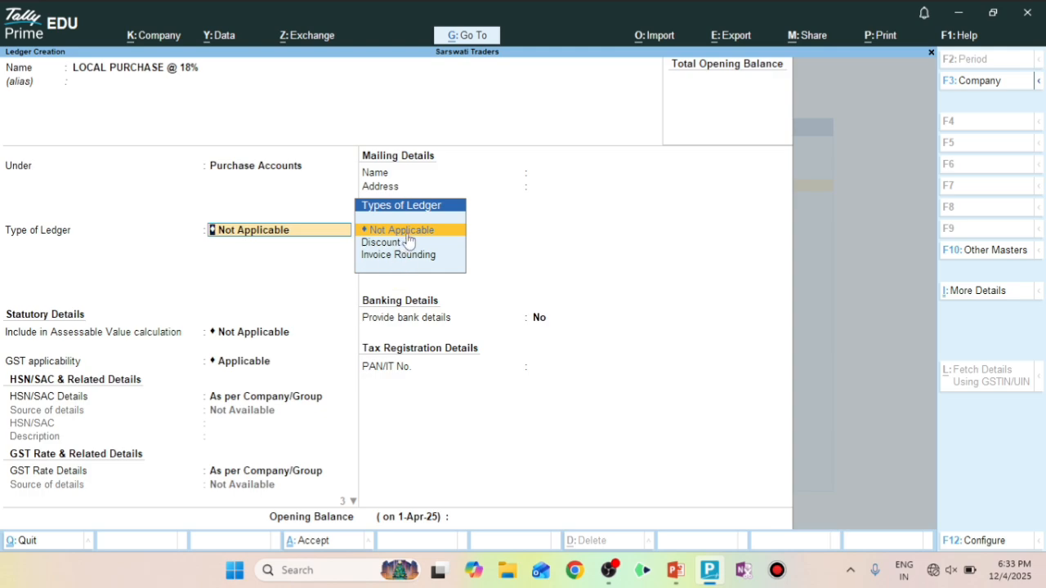
# Step: Keep the ledger type Not Applicable and GST Applicable, and set HSN/SAC Details to Specify Details Here with the HSN/SAC code blank
pyautogui.click(406, 235)
pyautogui.press('Return')
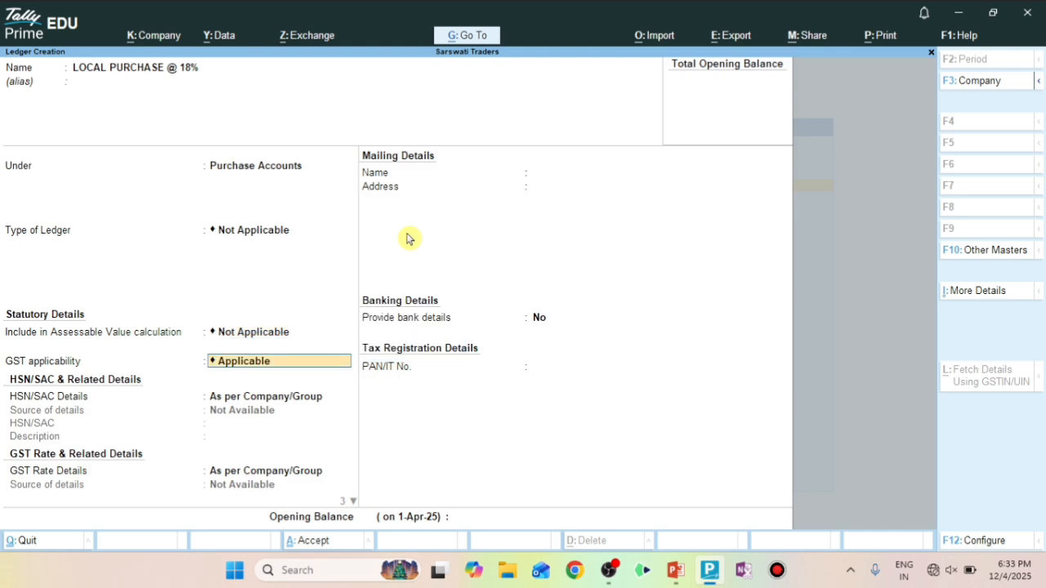
pyautogui.press('Return')
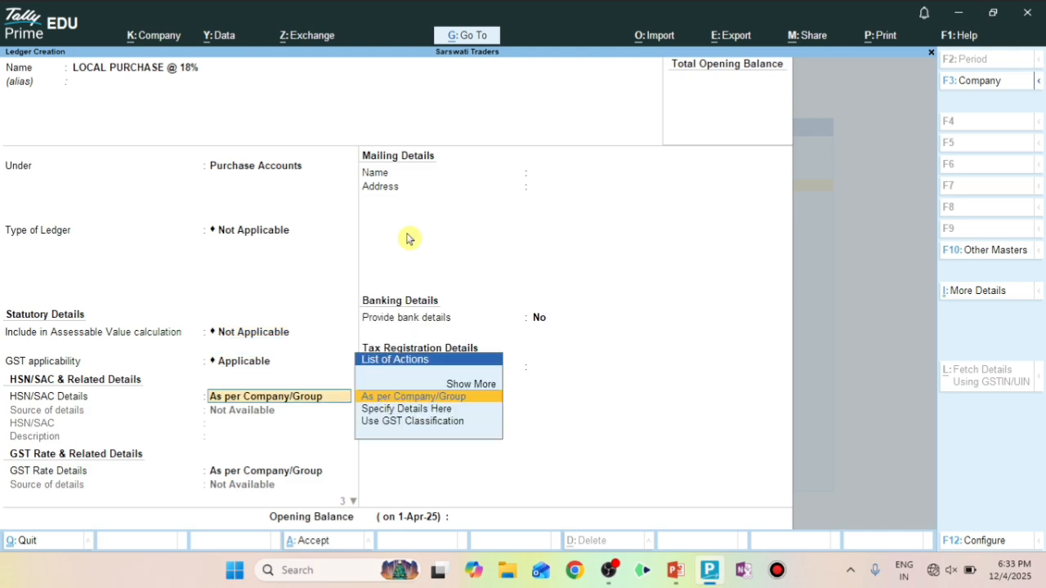
pyautogui.press('Down')
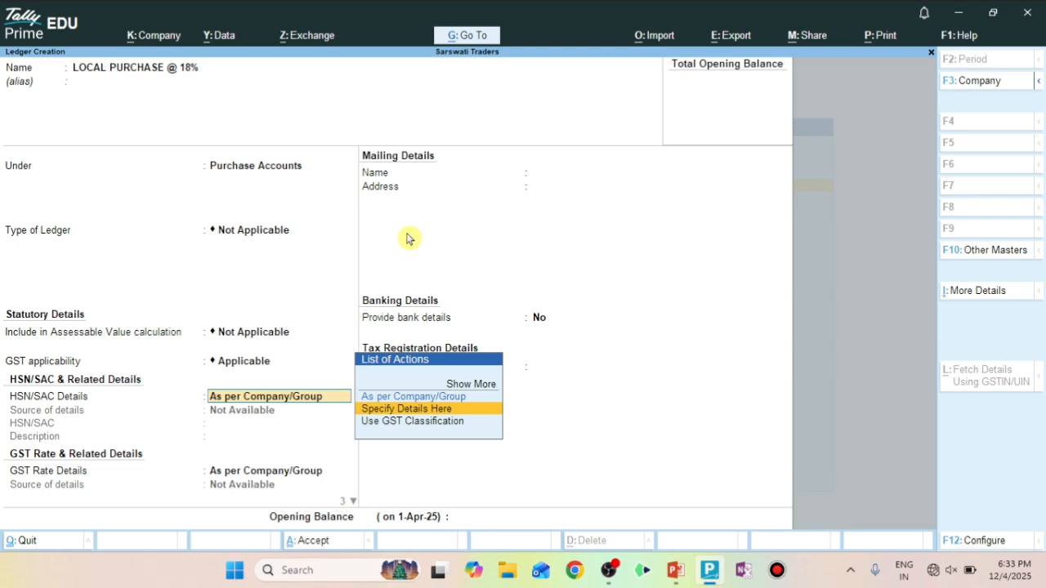
pyautogui.press('Return')
pyautogui.press('Return')
pyautogui.press('Return')
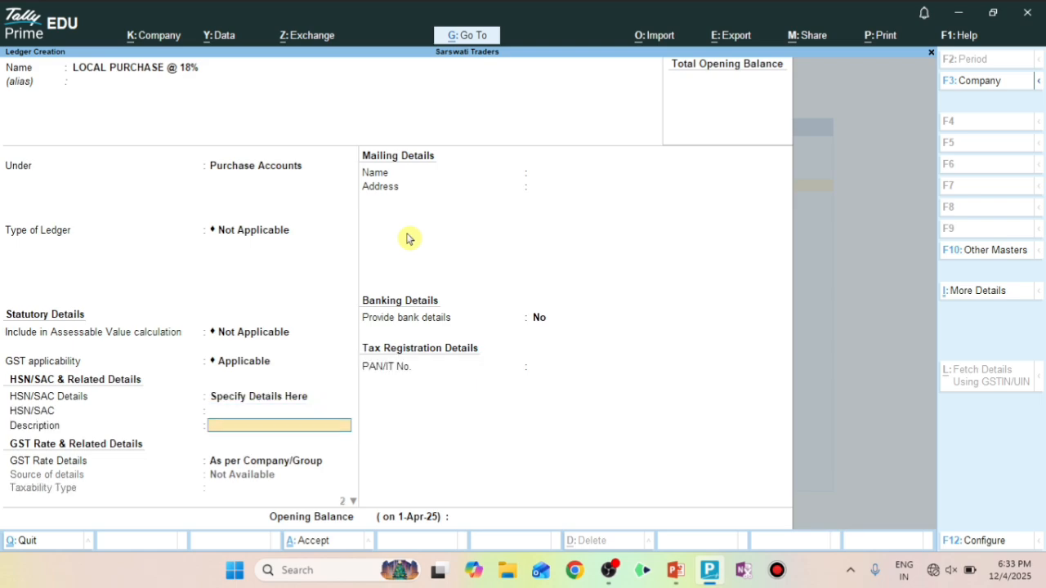
# Step: Set GST Rate Details to Specify Details Here, Taxable at 18%, with Goods as the type of supply
pyautogui.press('Down')
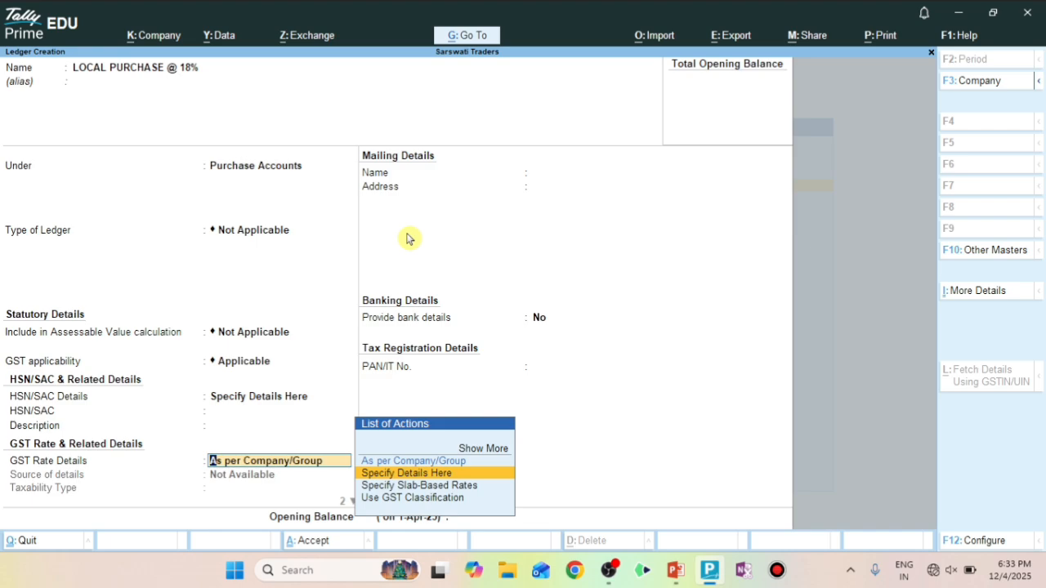
pyautogui.press('Return')
pyautogui.press('Return')
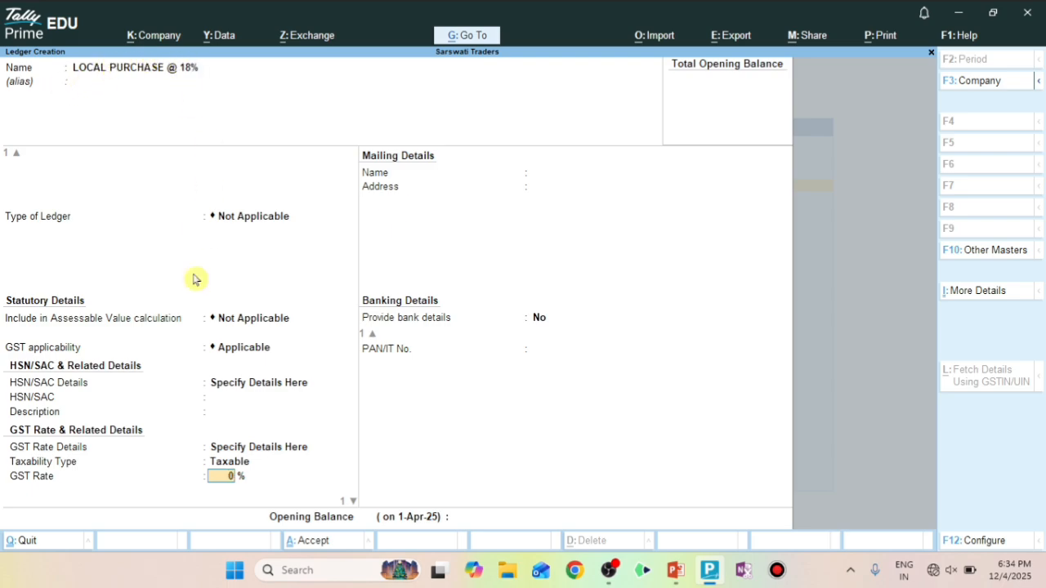
pyautogui.write('18')
pyautogui.press('Return')
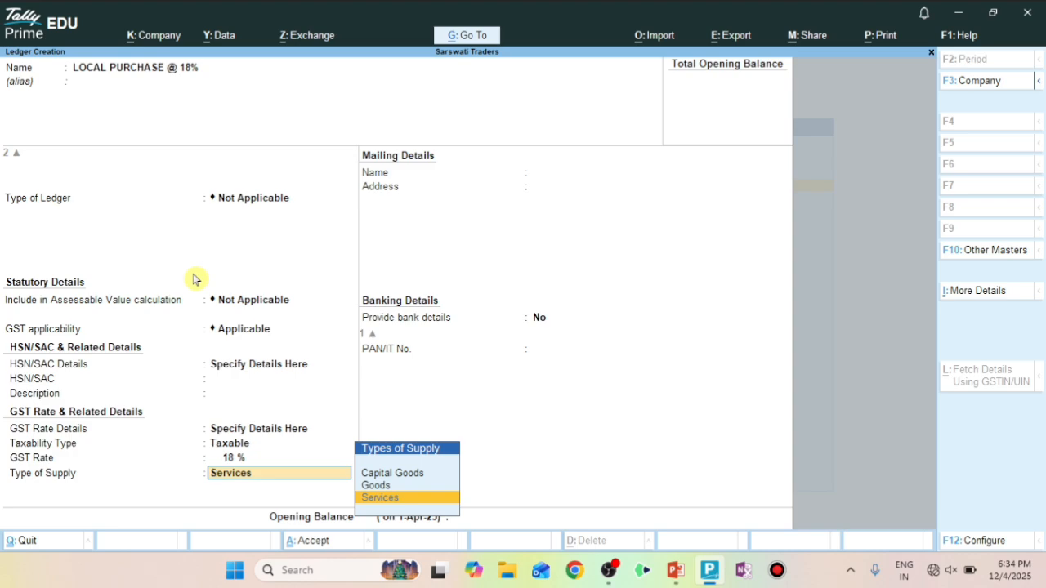
pyautogui.press('Up')
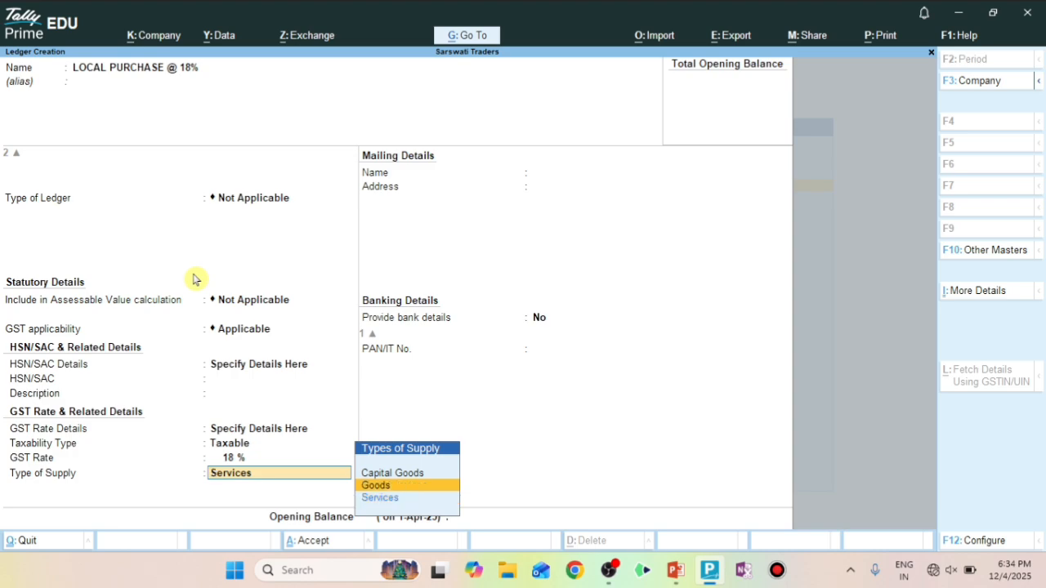
pyautogui.press('Return')
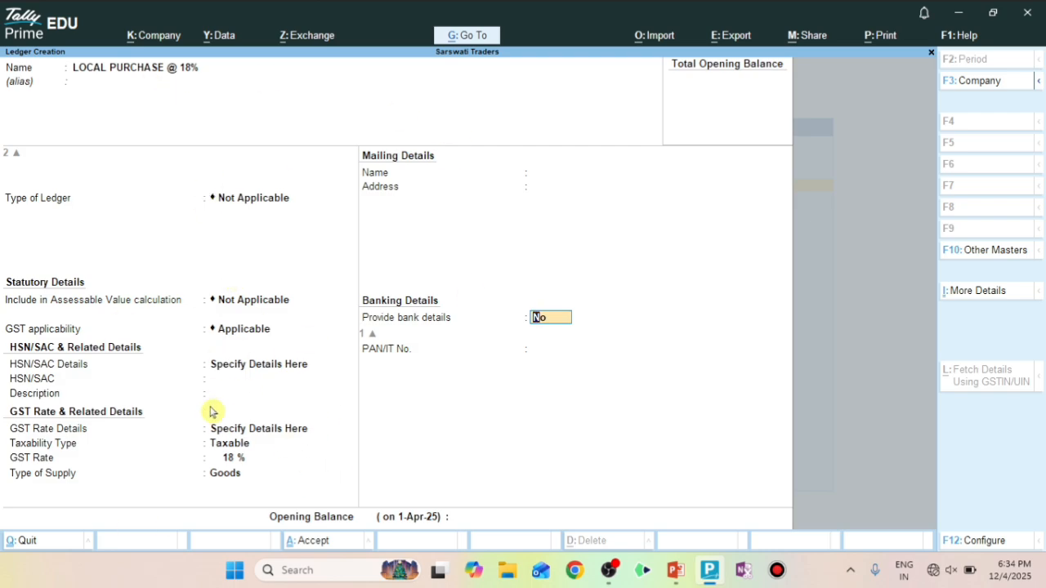
# Step: Open the ledger configuration and set both Show more configurations and Show all configurations to Yes
pyautogui.press('F12')
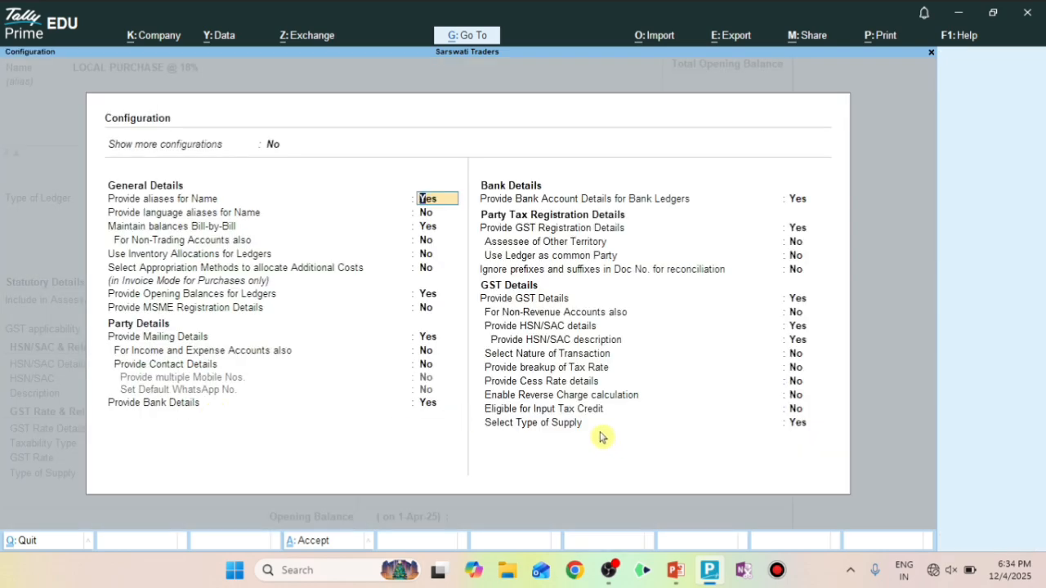
pyautogui.click(273, 147)
pyautogui.write('y')
pyautogui.press('Return')
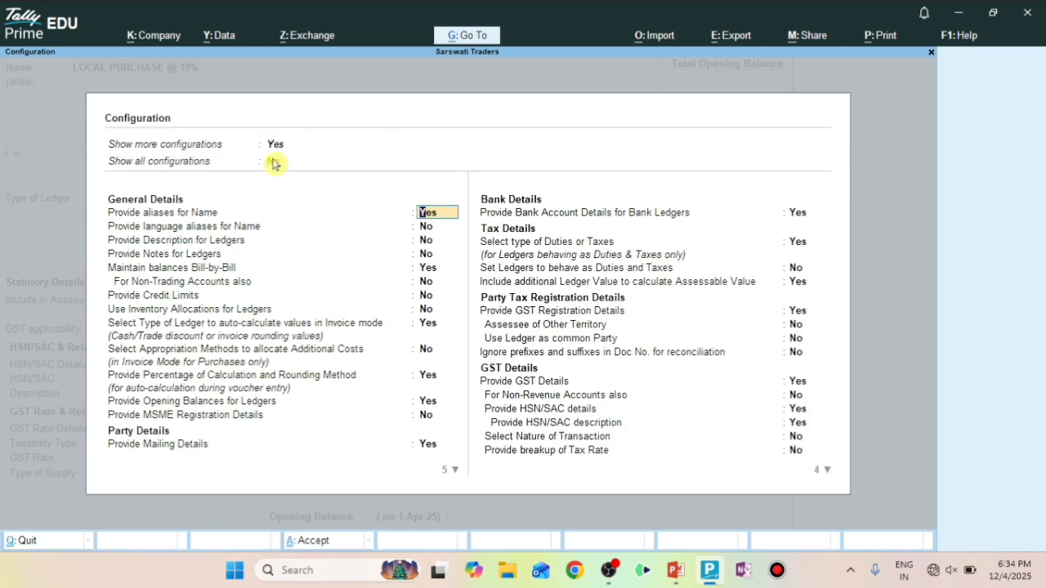
pyautogui.click(274, 163)
pyautogui.write('y')
pyautogui.press('Return')
pyautogui.press('Return')
pyautogui.press('Return')
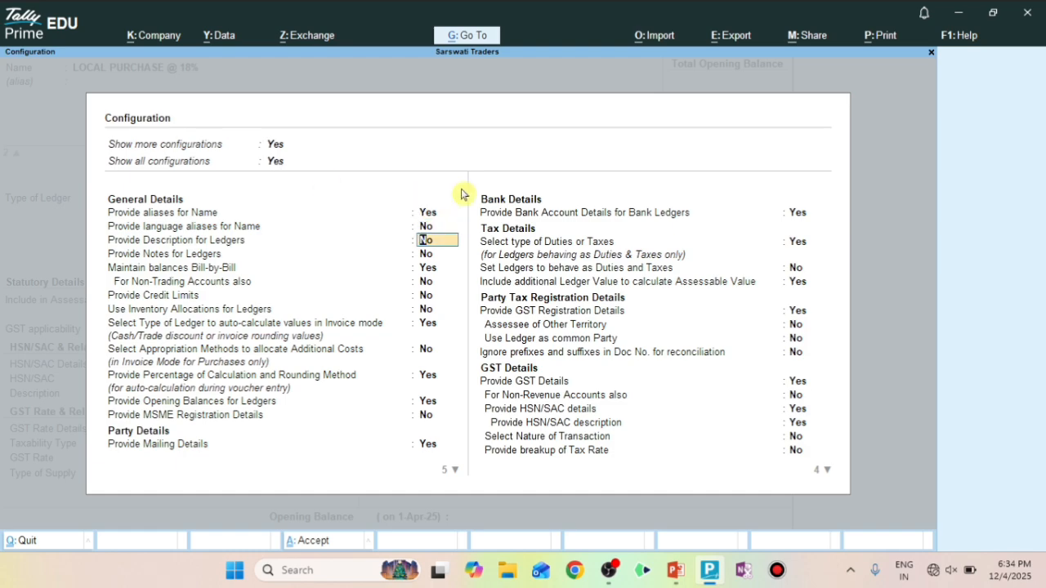
# Step: Set Select Nature of Transaction to Yes under the configuration's GST Details and accept the configuration
pyautogui.press('Return')
pyautogui.press('Return')
pyautogui.press('Return')
pyautogui.press('Return')
pyautogui.press('Return')
pyautogui.press('Return')
pyautogui.press('Return')
pyautogui.press('Return')
pyautogui.press('Return')
pyautogui.press('Return')
pyautogui.press('Return')
pyautogui.press('Return')
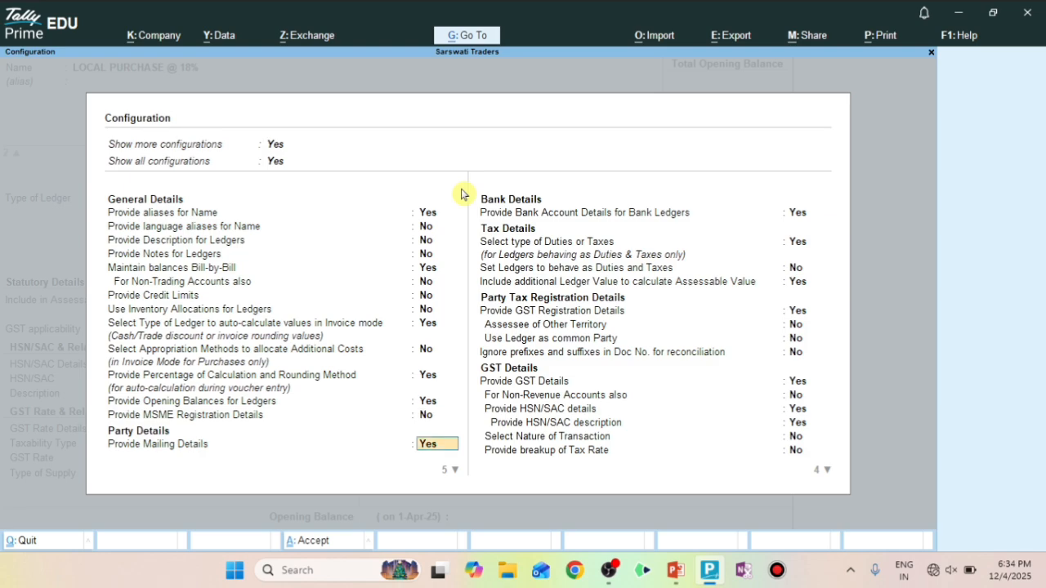
pyautogui.press('Return')
pyautogui.press('Return')
pyautogui.press('Return')
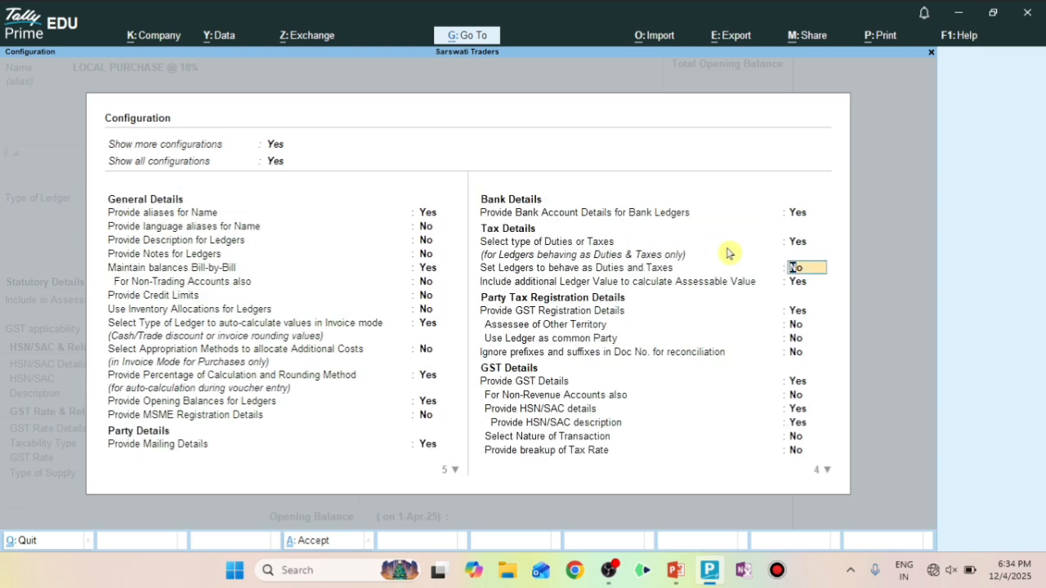
pyautogui.press('Return')
pyautogui.press('Return')
pyautogui.press('Return')
pyautogui.press('Return')
pyautogui.press('Return')
pyautogui.press('Return')
pyautogui.press('Return')
pyautogui.press('Return')
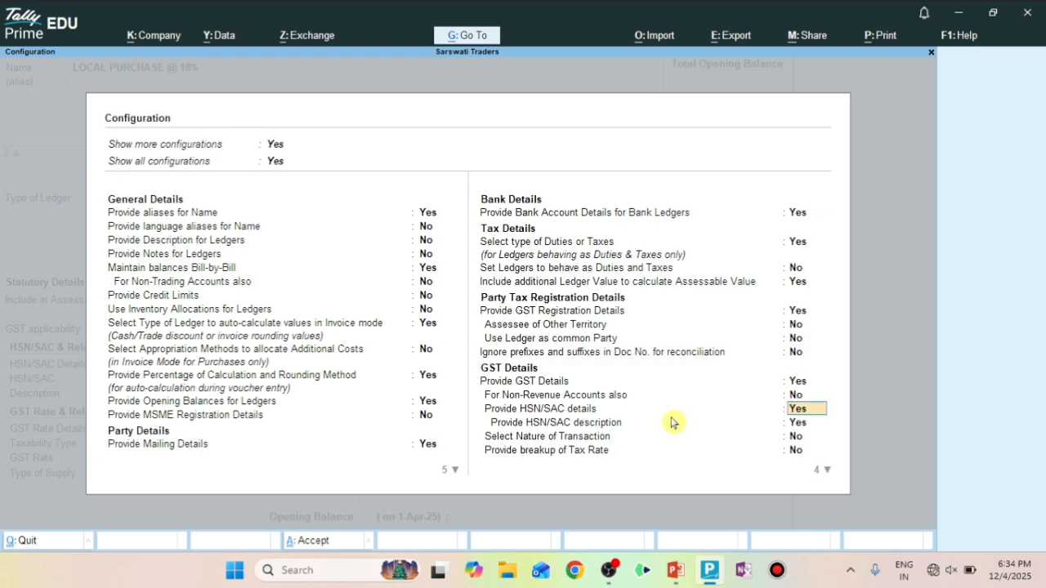
pyautogui.click(795, 437)
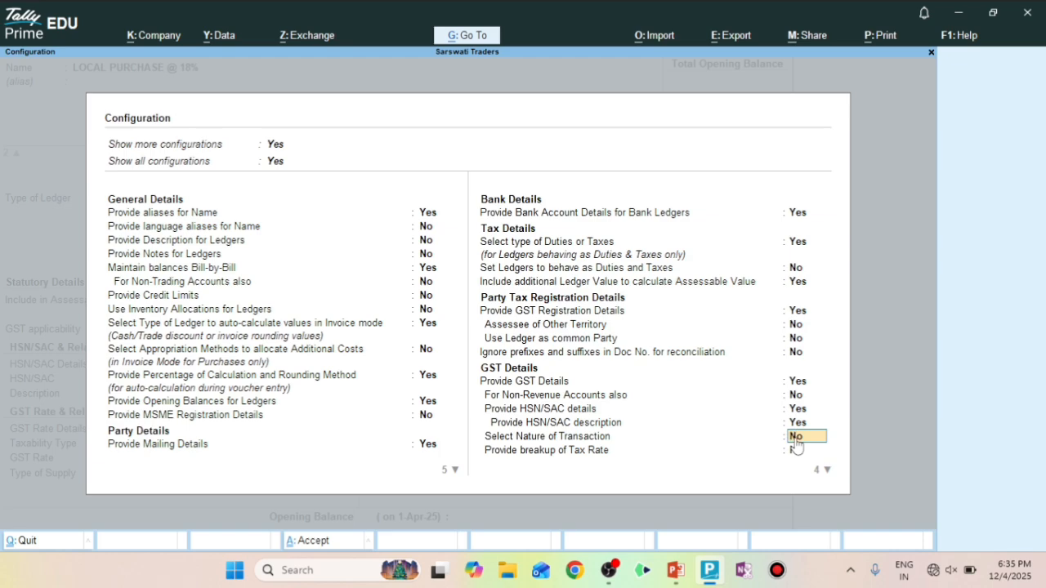
pyautogui.press('y')
pyautogui.press('y')
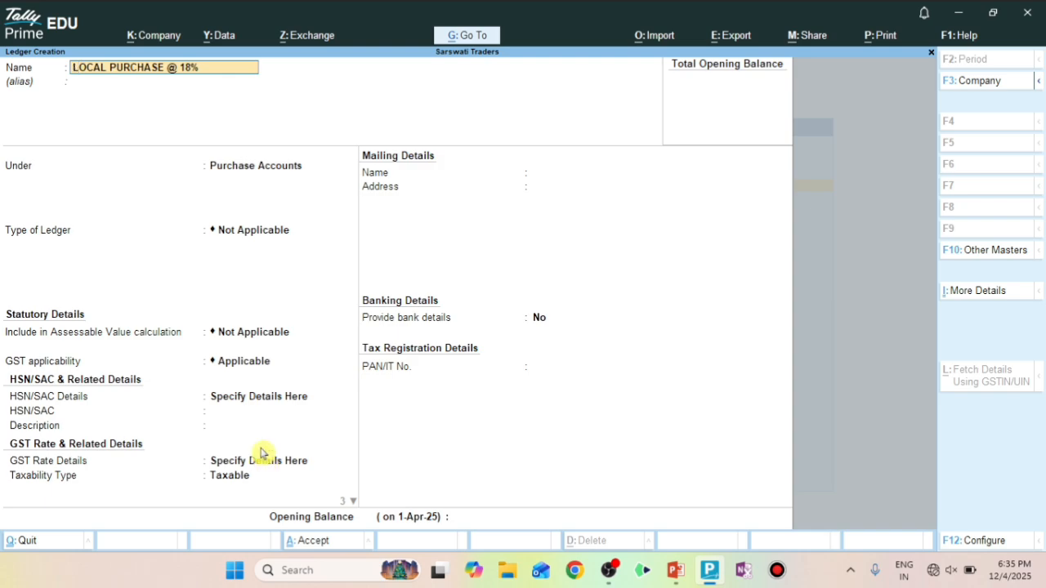
# Step: Set the ledger's Nature of Transaction to Local Purchase - Taxable, keeping its group, HSN/SAC and taxability settings
pyautogui.press('Return')
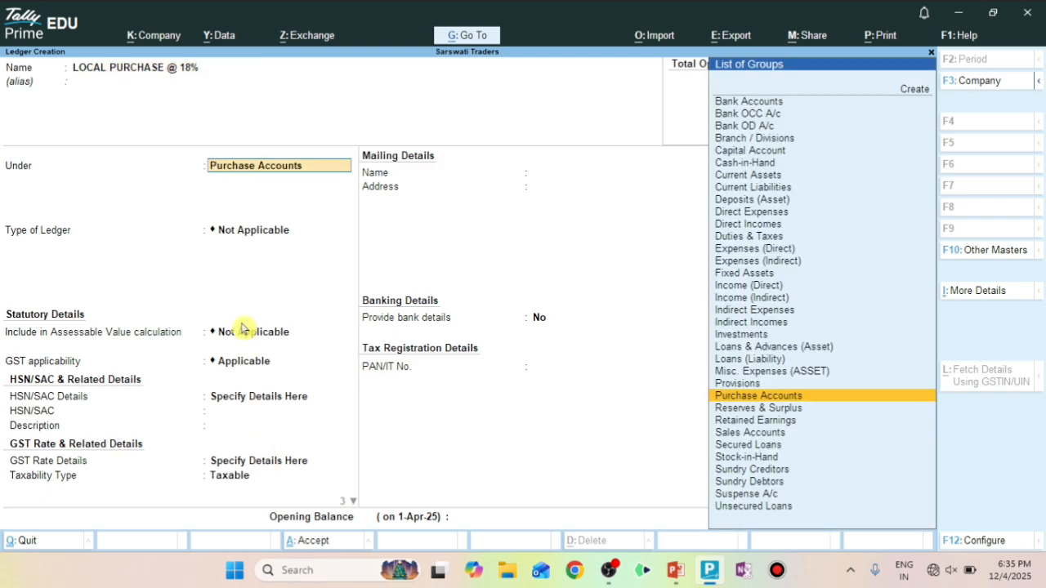
pyautogui.click(246, 331)
pyautogui.press('Return')
pyautogui.press('Return')
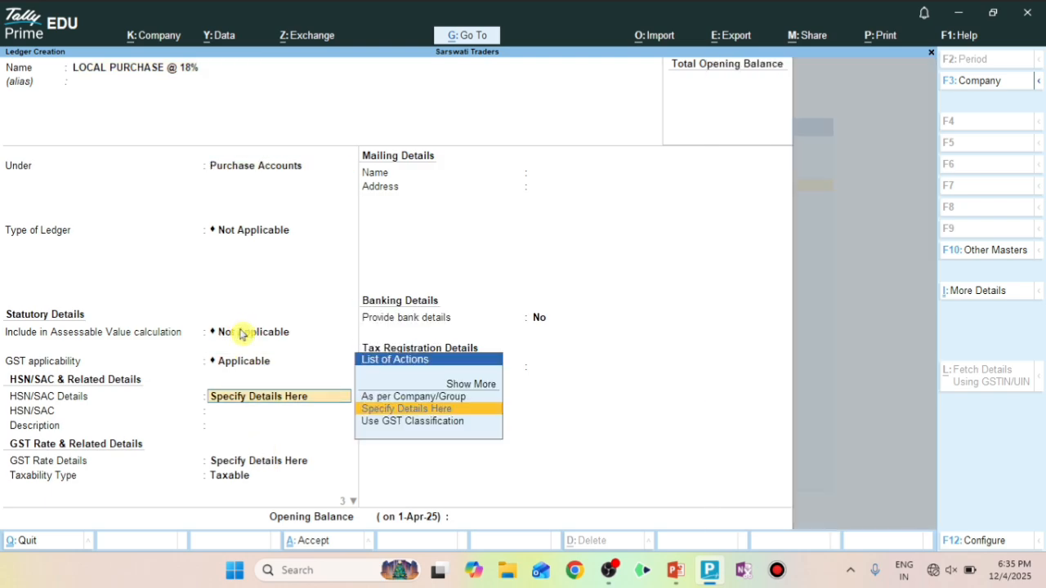
pyautogui.press('Return')
pyautogui.press('Return')
pyautogui.press('Return')
pyautogui.press('Return')
pyautogui.press('Return')
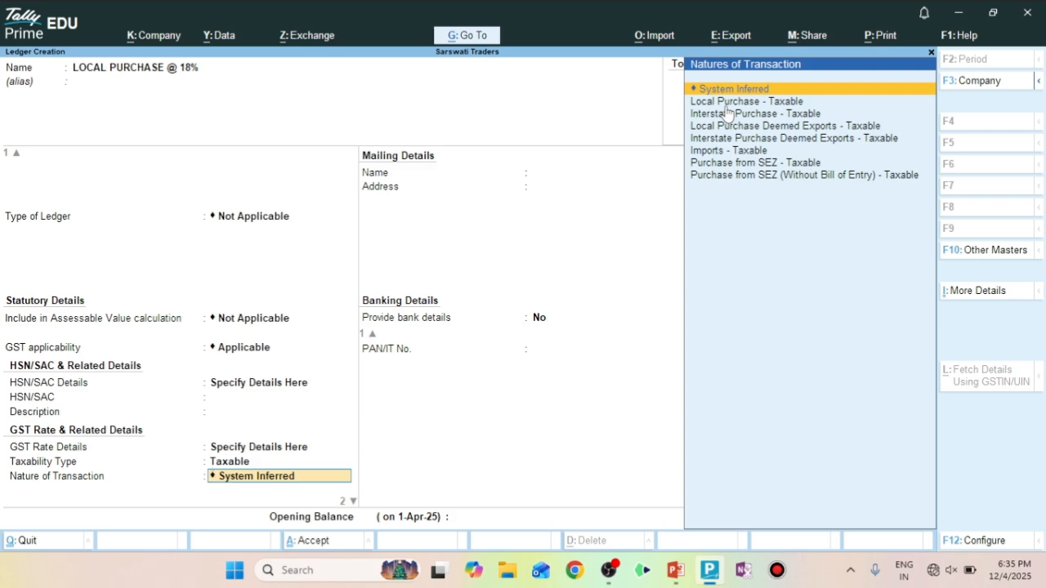
pyautogui.press('Down')
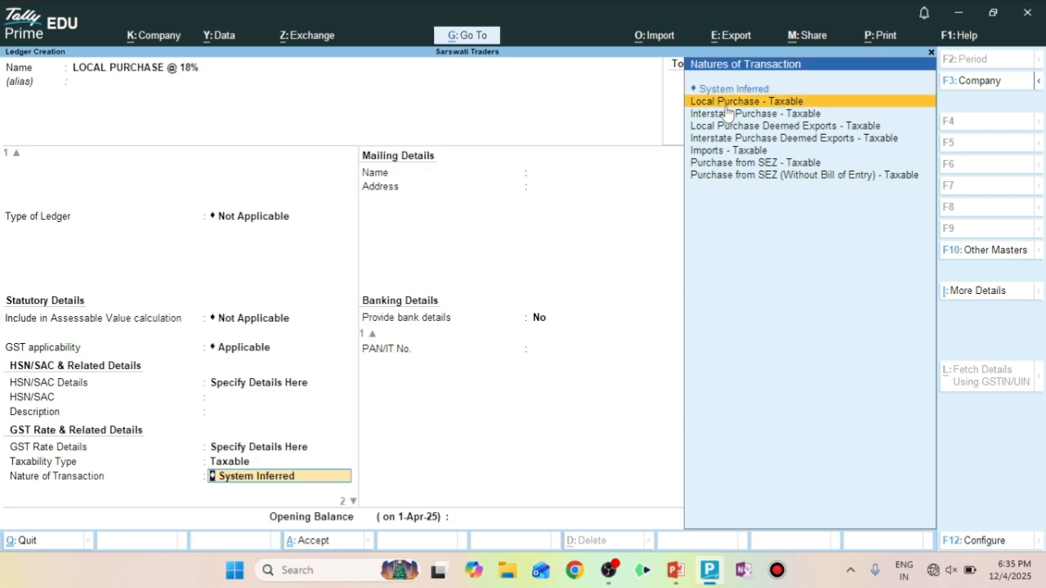
pyautogui.press('Return')
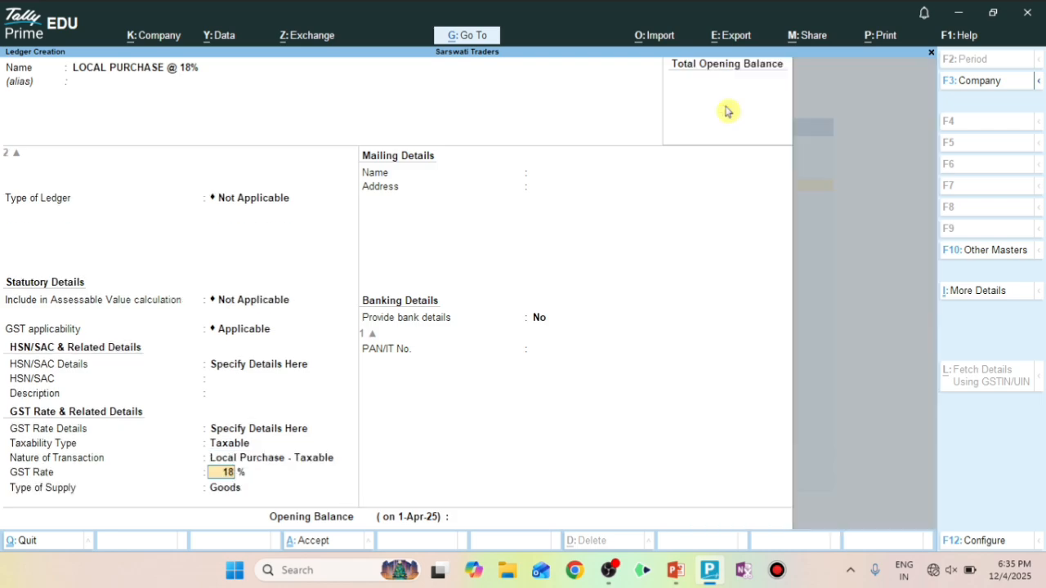
# Step: Keep the 18% GST rate and Goods supply type, and save the local purchase ledger
pyautogui.press('Return')
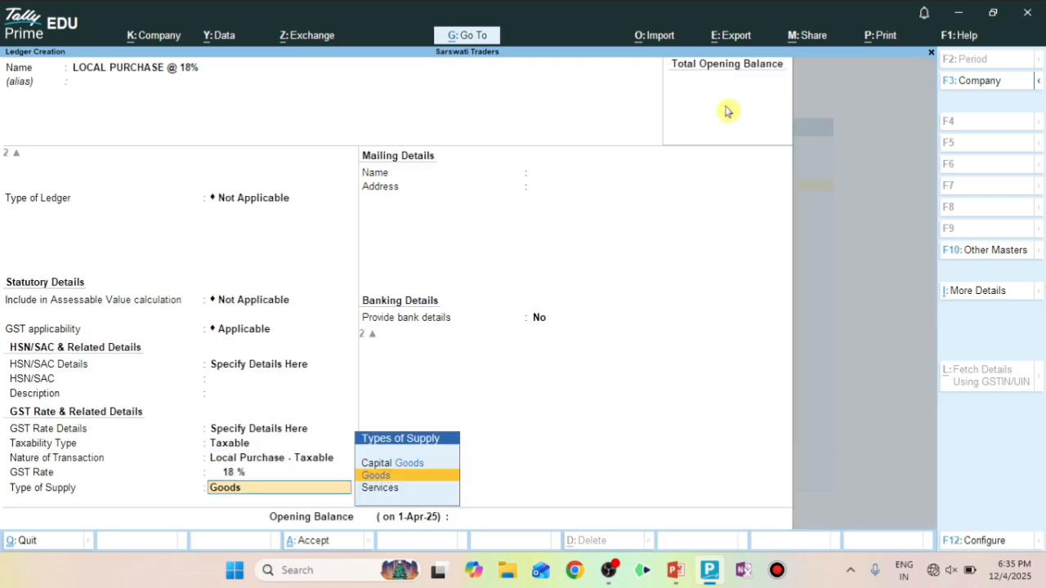
pyautogui.press('Return')
pyautogui.press('Return')
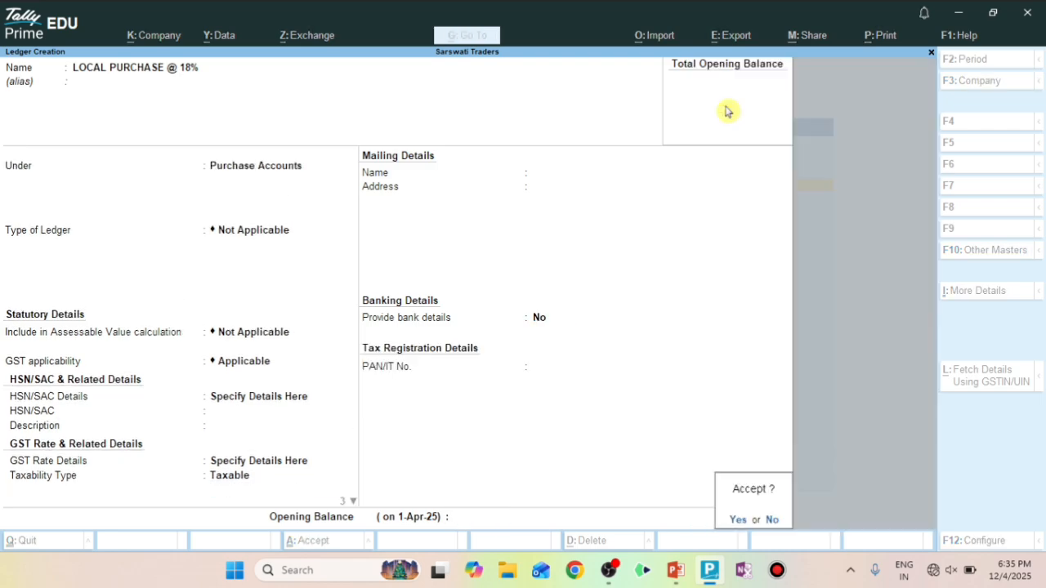
pyautogui.press('Return')
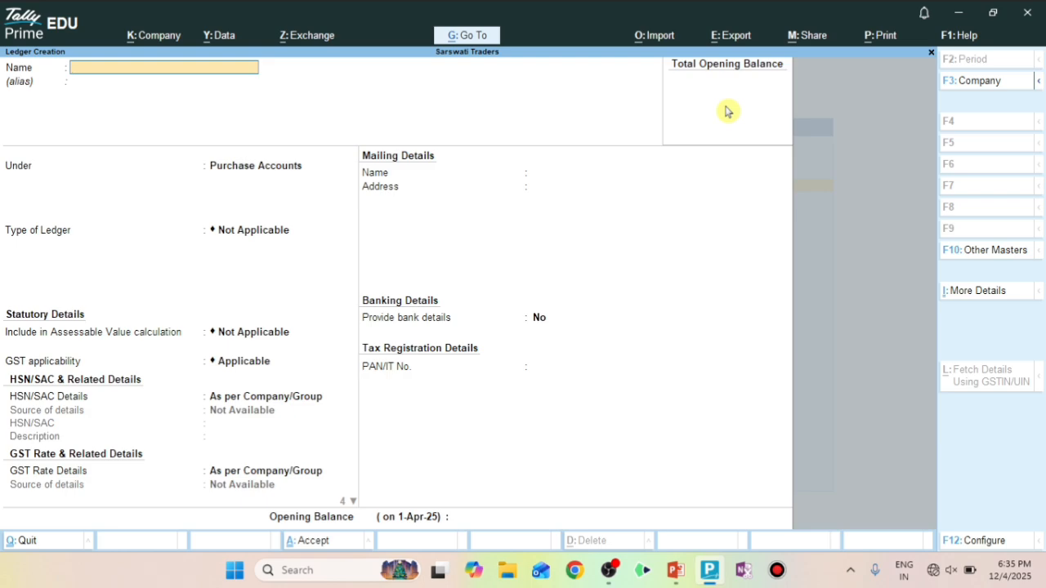
# Step: Check the purchase setup entry in the PowerPoint topics list, and return to ledger creation in TallyPrime
pyautogui.hotkey('alt', 'Tab')
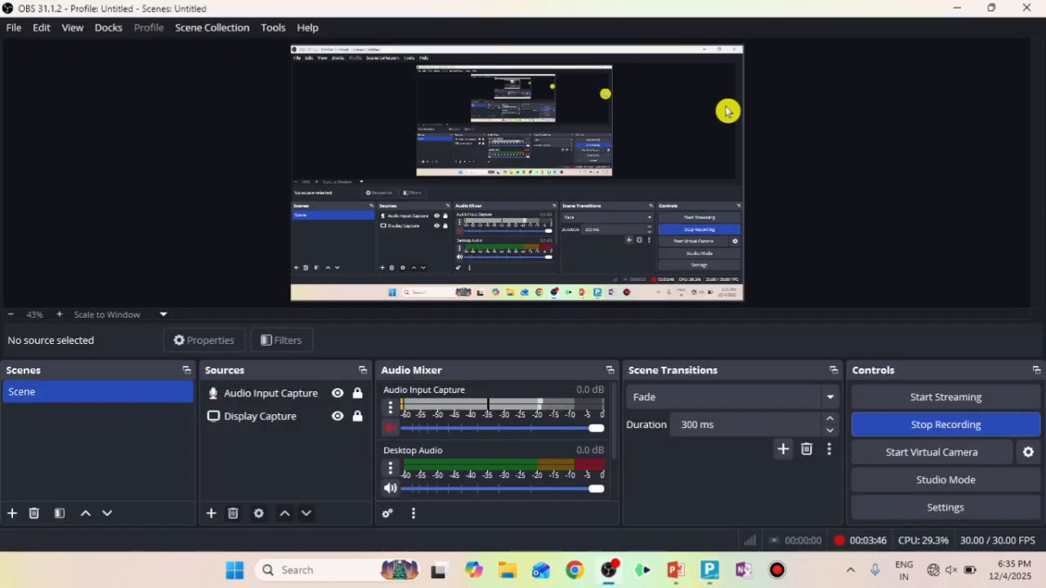
pyautogui.hotkey('alt', 'Tab')
pyautogui.hotkey('alt', 'Tab')
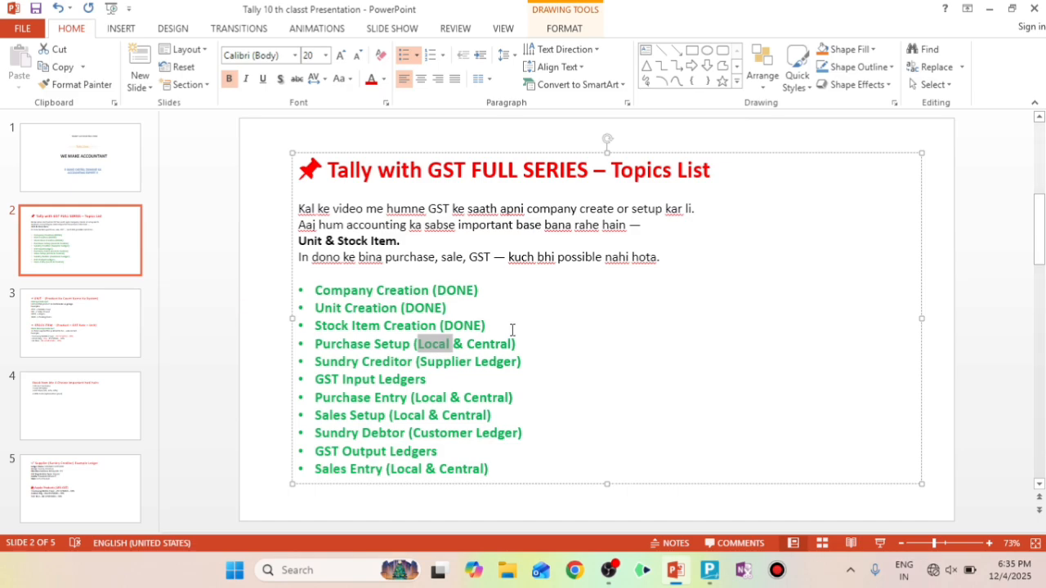
pyautogui.hotkey('alt', 'Tab')
pyautogui.hotkey('alt', 'Tab')
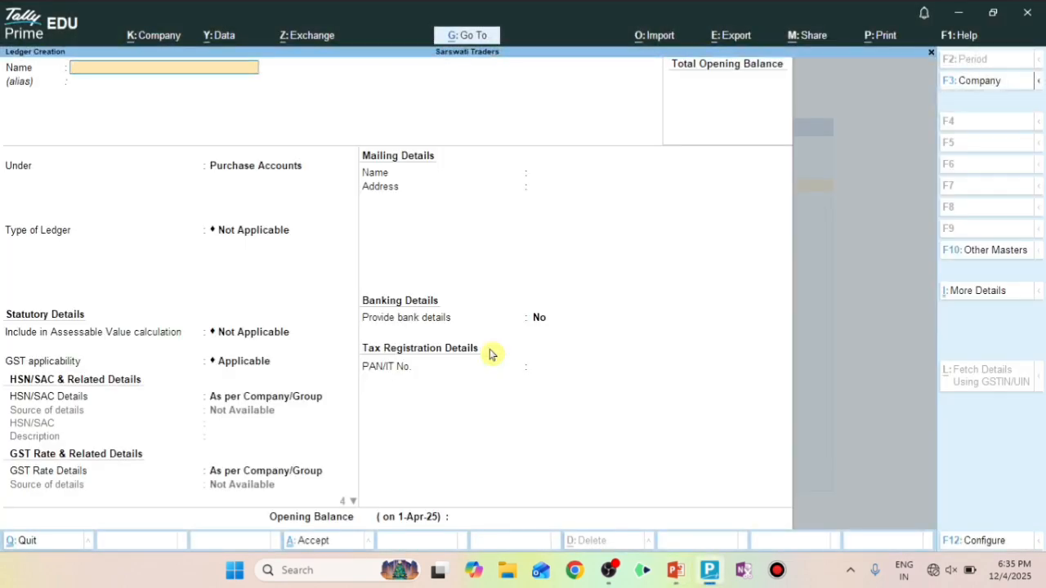
# Step: Name the next ledger CENTRAL PURCHASE @ 18%, leaving its alias blank
pyautogui.write('CENTRAL PURCHASE @ 18%')
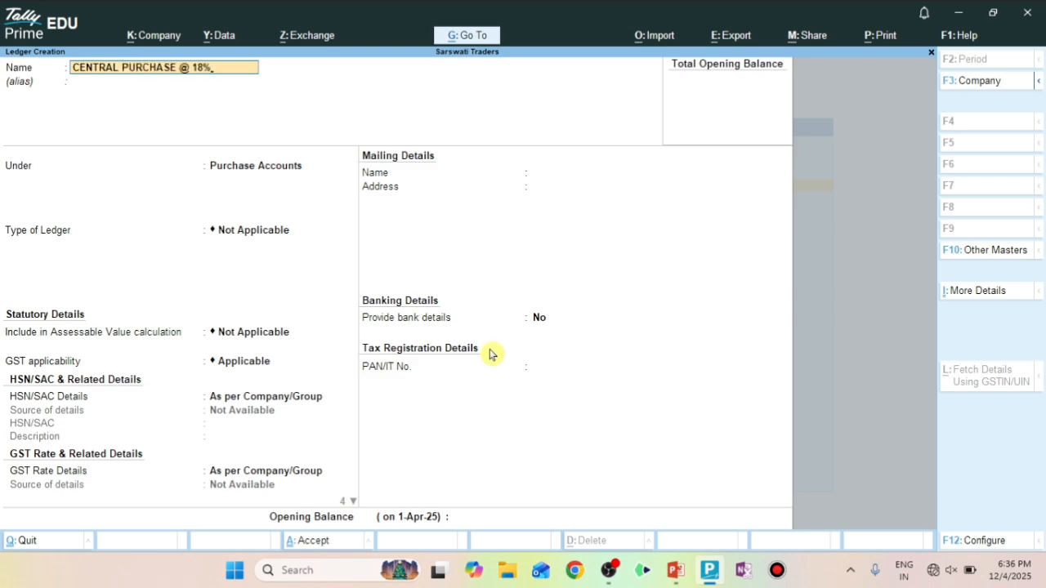
pyautogui.press('Return')
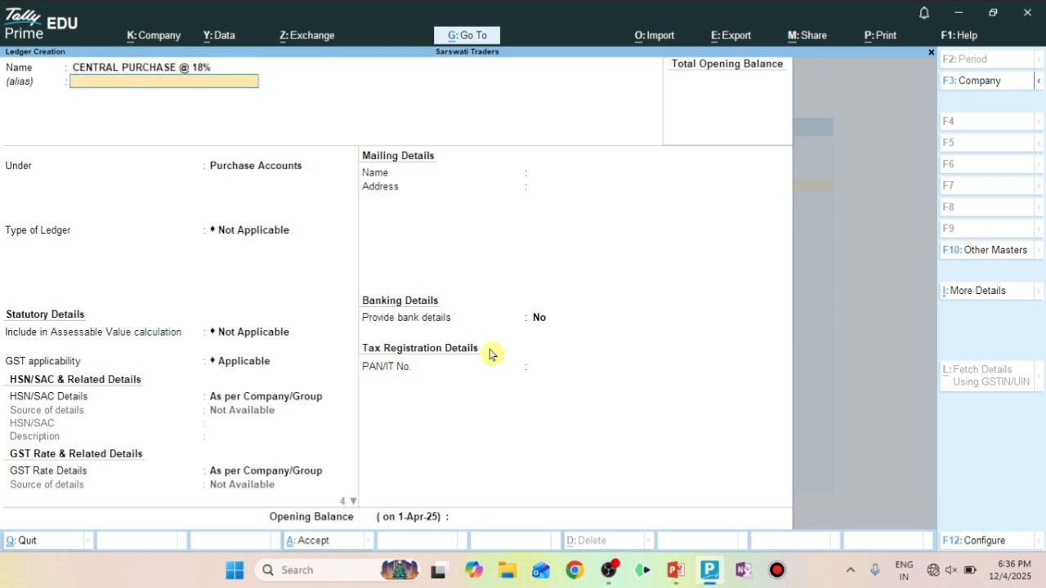
pyautogui.press('Return')
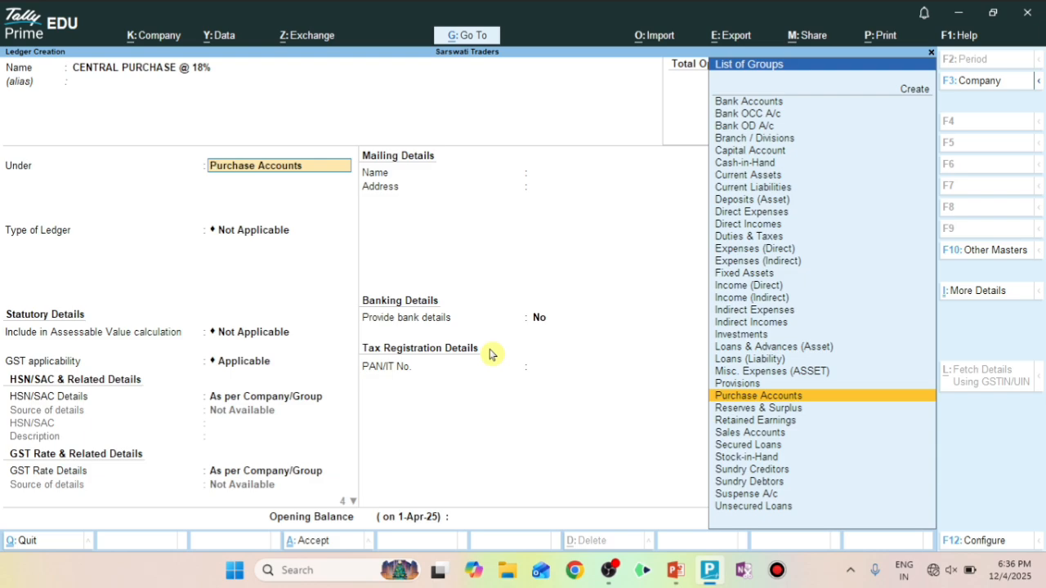
# Step: Keep the ledger under Purchase Accounts and set HSN/SAC Details to Specify Details Here, leaving the code and description blank
pyautogui.press('Return')
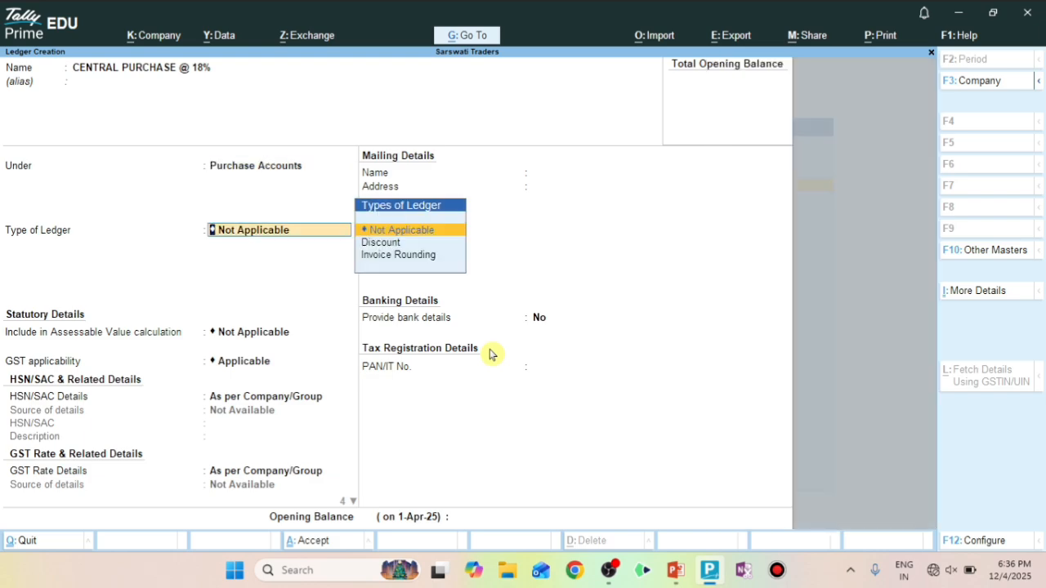
pyautogui.press('Return')
pyautogui.press('Return')
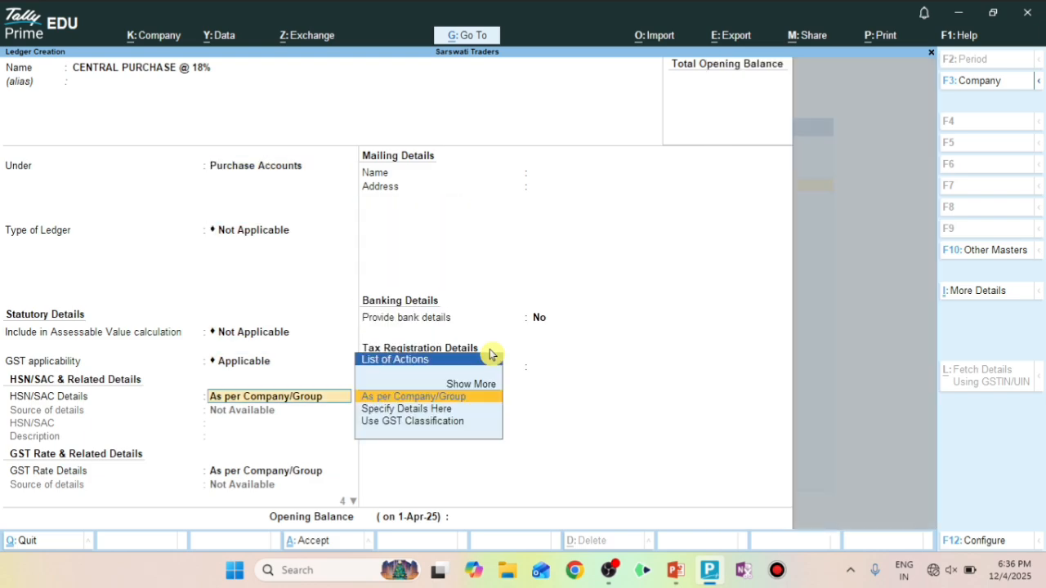
pyautogui.press('Down')
pyautogui.press('Return')
pyautogui.press('Return')
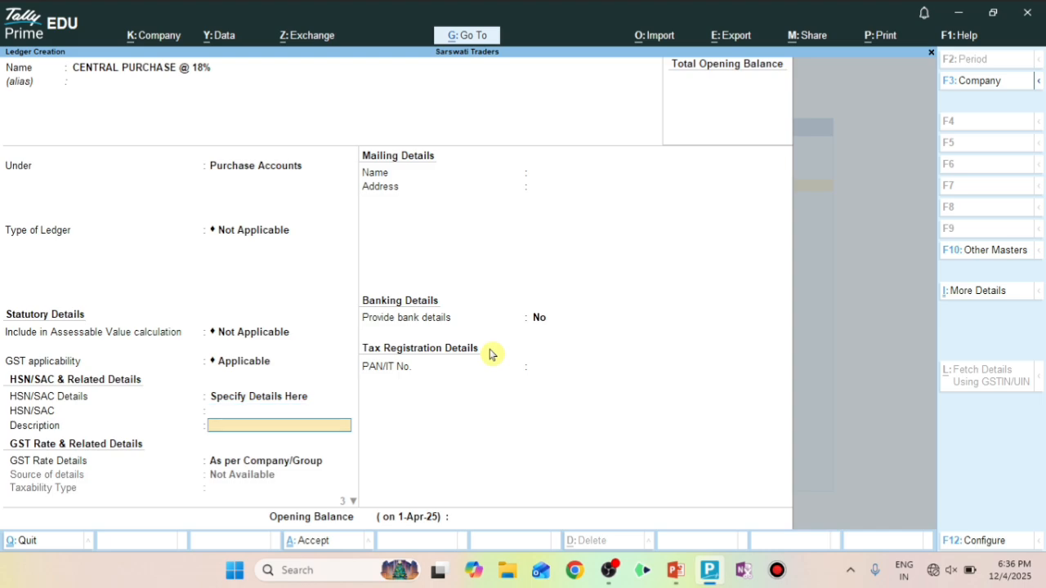
pyautogui.press('Return')
# Step: Set GST Rate Details to Specify Details Here, with Taxable as taxability type and Interstate Purchase - Taxable as nature of transaction
pyautogui.press('Down')
pyautogui.press('Return')
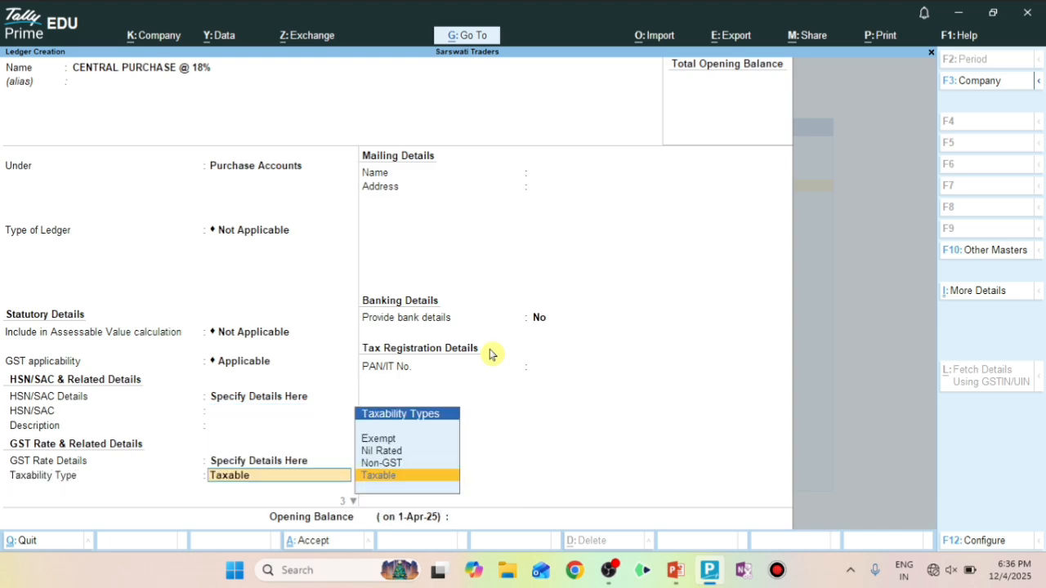
pyautogui.press('Return')
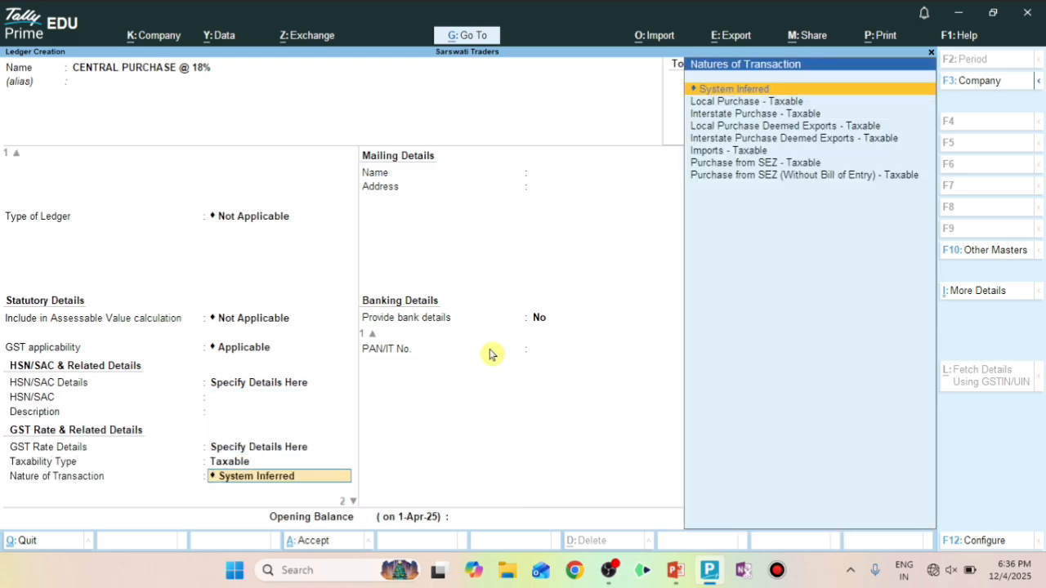
pyautogui.press('Down')
pyautogui.press('Down')
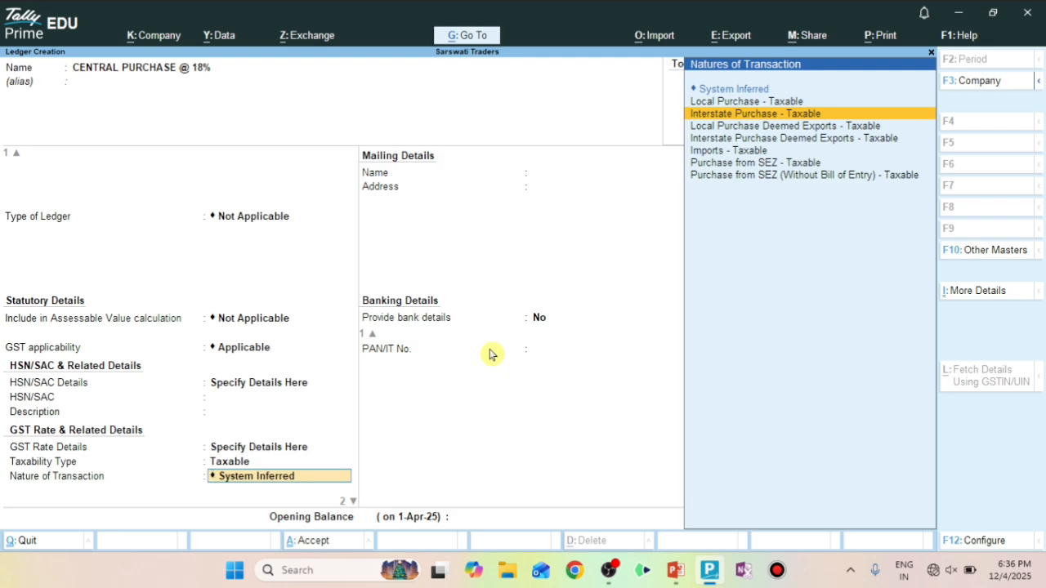
pyautogui.press('Return')
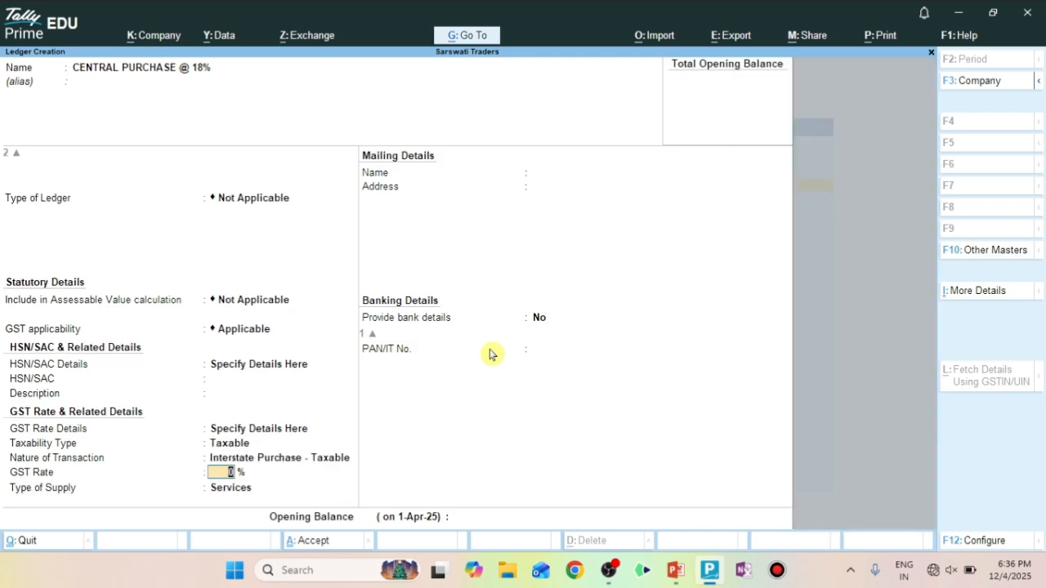
# Step: Set the GST rate to 18% and the type of supply to Goods, and save the central purchase ledger
pyautogui.press('Return')
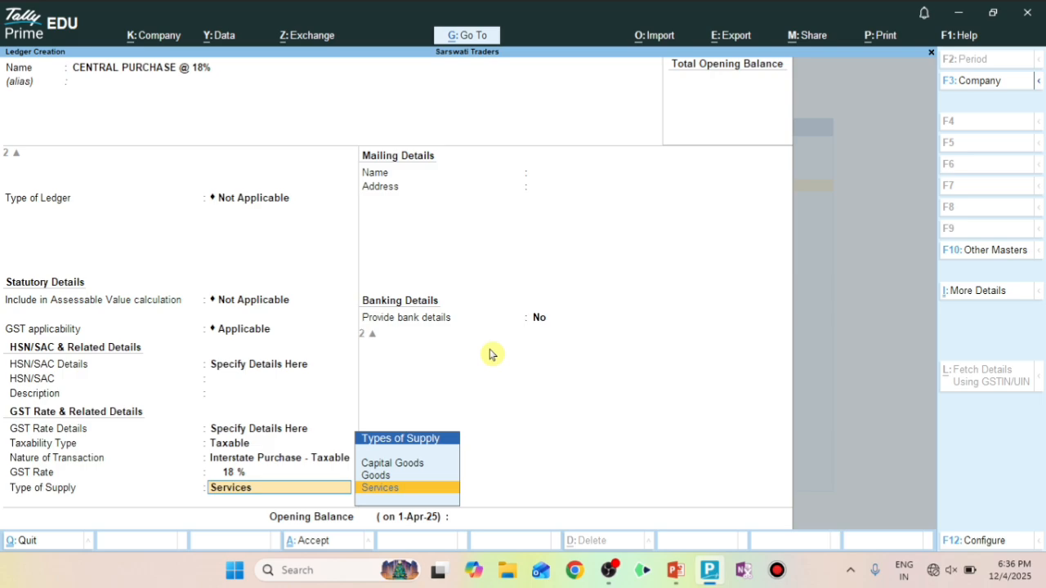
pyautogui.press('Up')
pyautogui.press('Return')
pyautogui.press('Return')
pyautogui.press('Return')
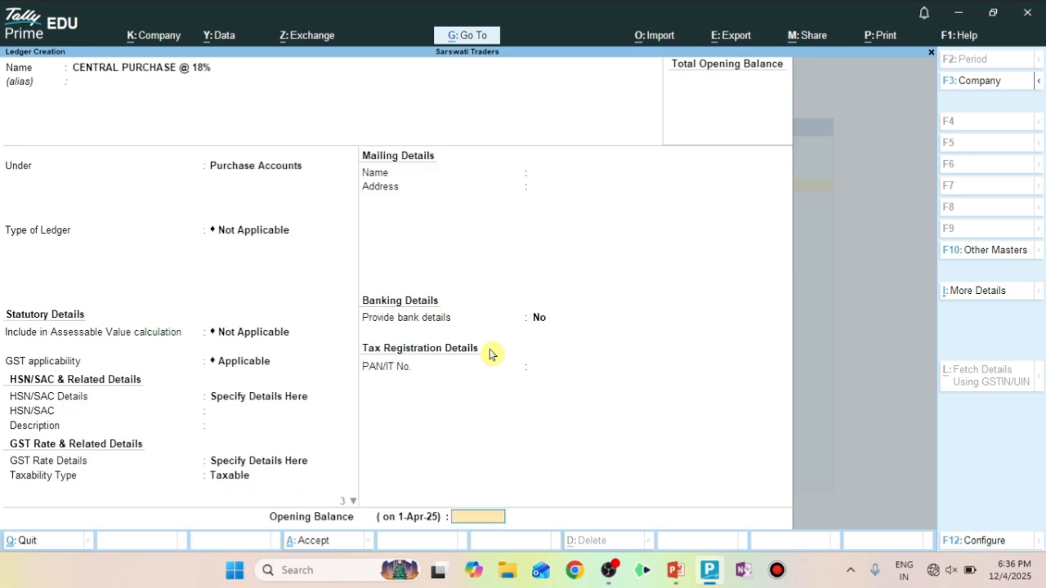
pyautogui.press('Return')
pyautogui.press('Return')
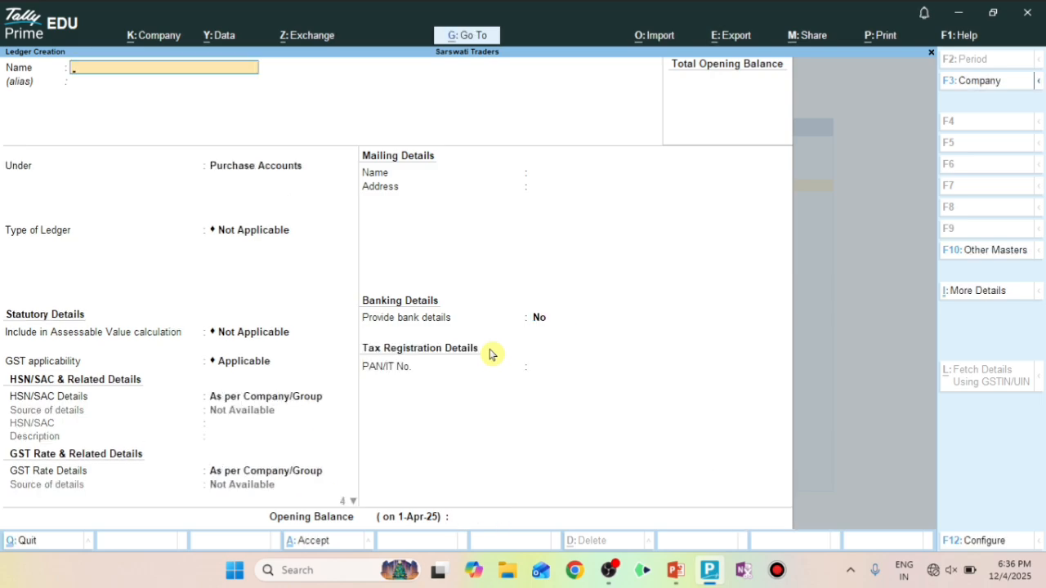
# Step: Leave ledger creation, check the purchase ledgers in the list of ledgers for alteration, and return to the Gateway of Tally
pyautogui.press('Escape')
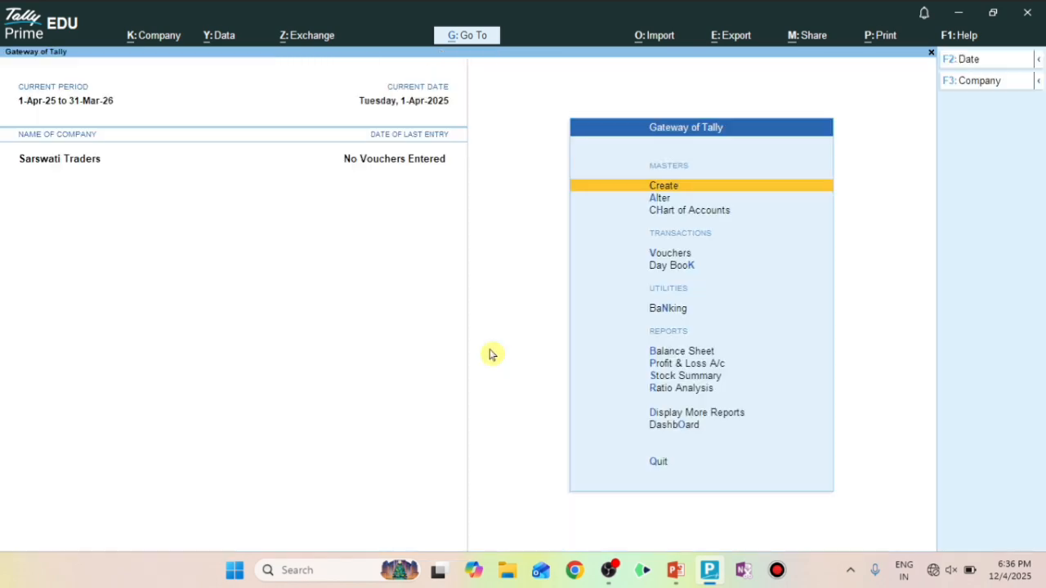
pyautogui.press('Return')
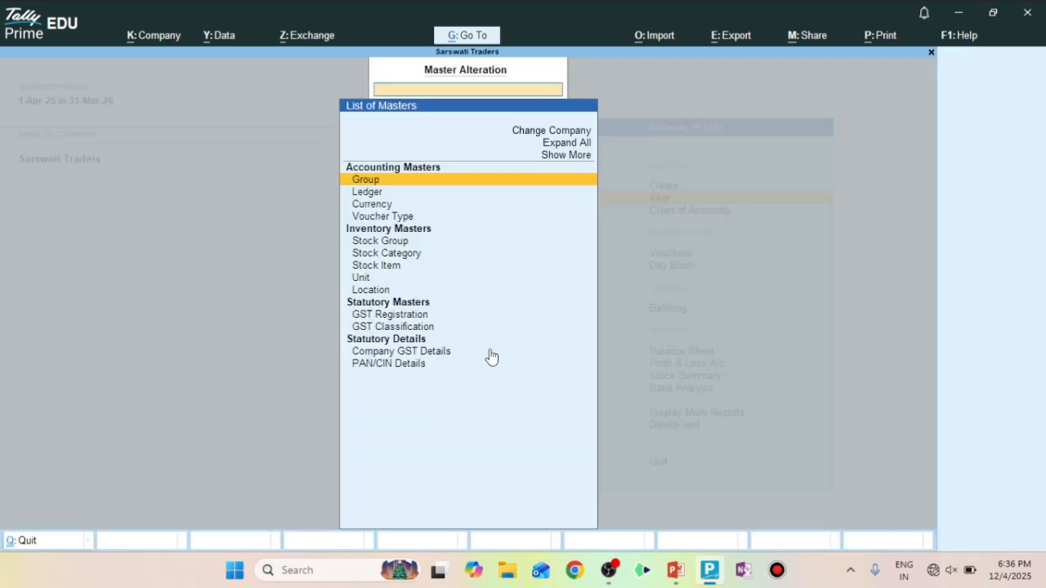
pyautogui.press('Down')
pyautogui.press('Return')
pyautogui.press('Down')
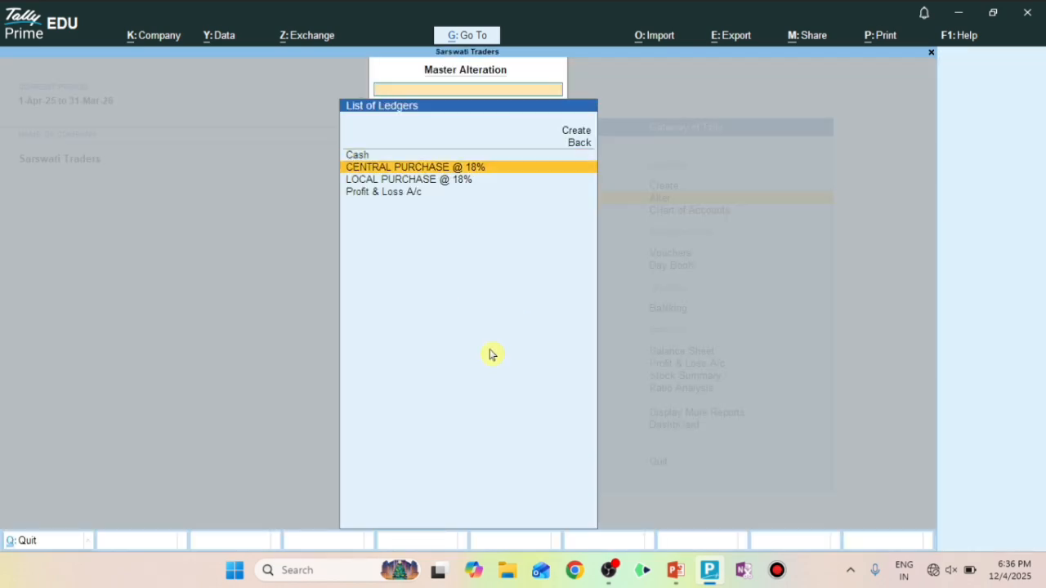
pyautogui.press('Down')
pyautogui.press('Up')
pyautogui.press('Escape')
pyautogui.press('Escape')
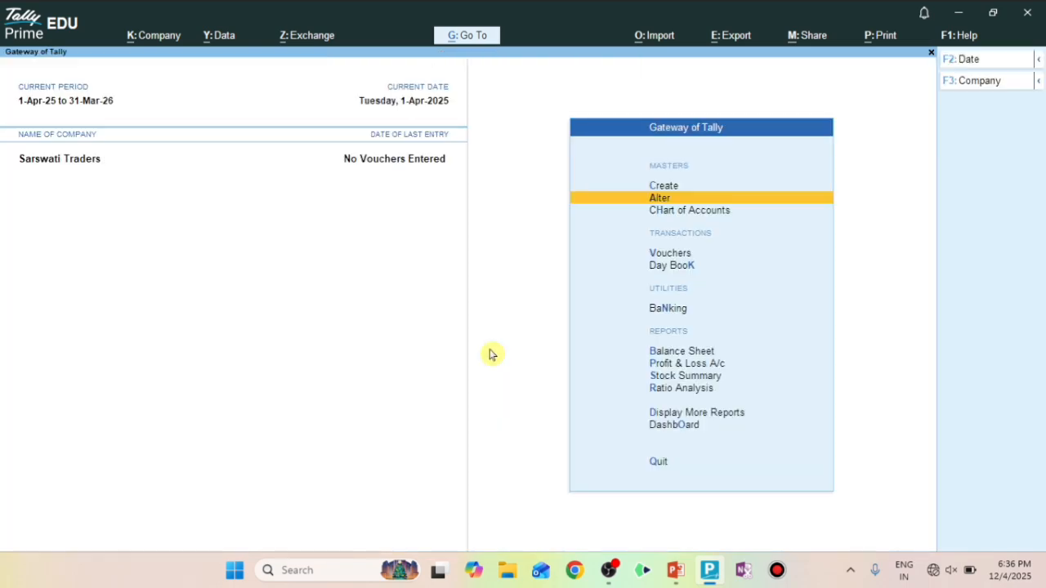
# Step: Switch to the PowerPoint presentation, check the Sundry Creditor topic, and open slide 5 with the supplier example ledger
pyautogui.hotkey('alt', 'Tab')
pyautogui.hotkey('alt', 'shift', 'Tab')
pyautogui.hotkey('alt', 'Tab')
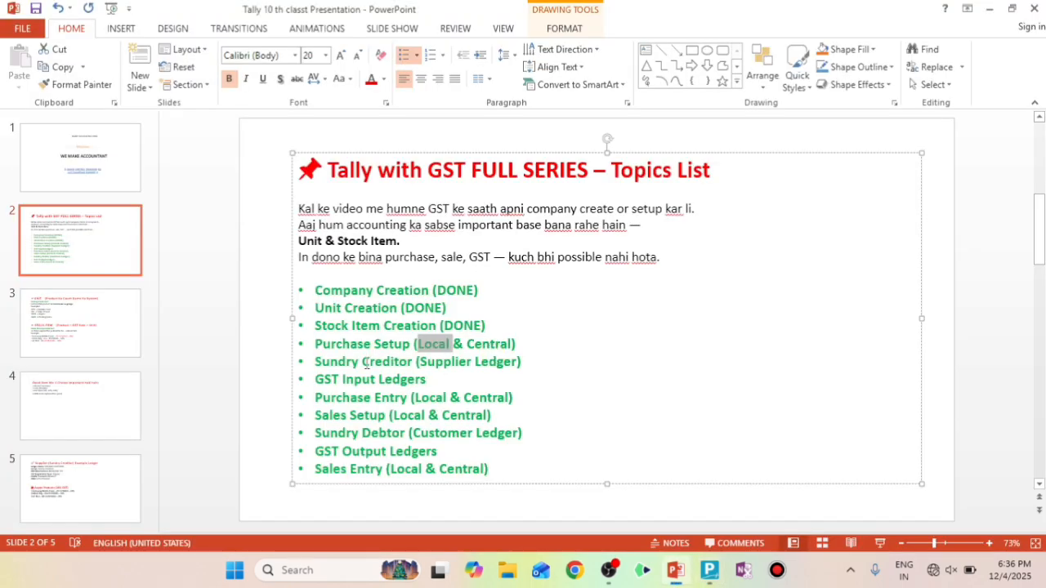
pyautogui.doubleClick(366, 363)
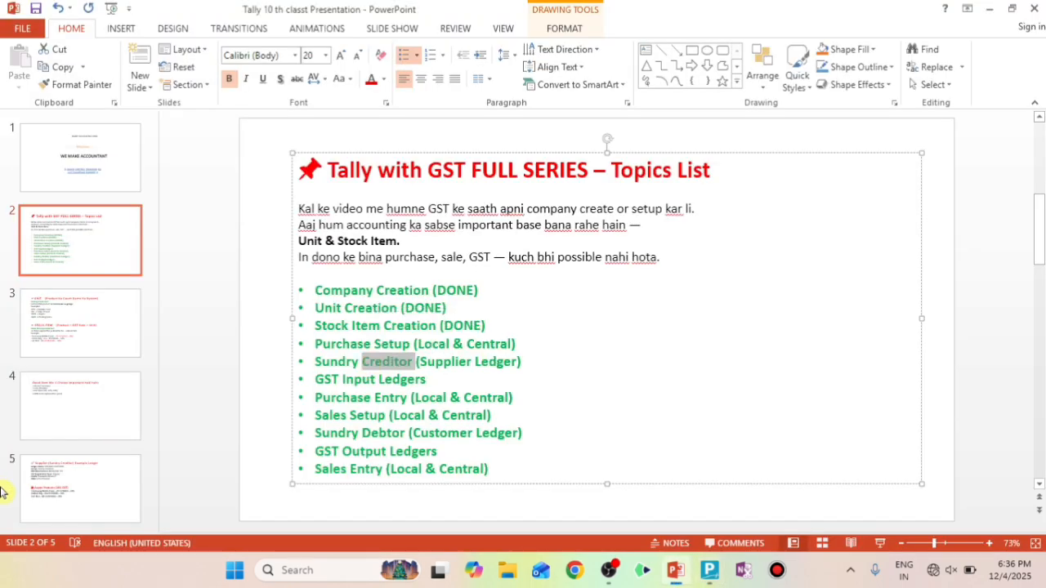
pyautogui.click(43, 497)
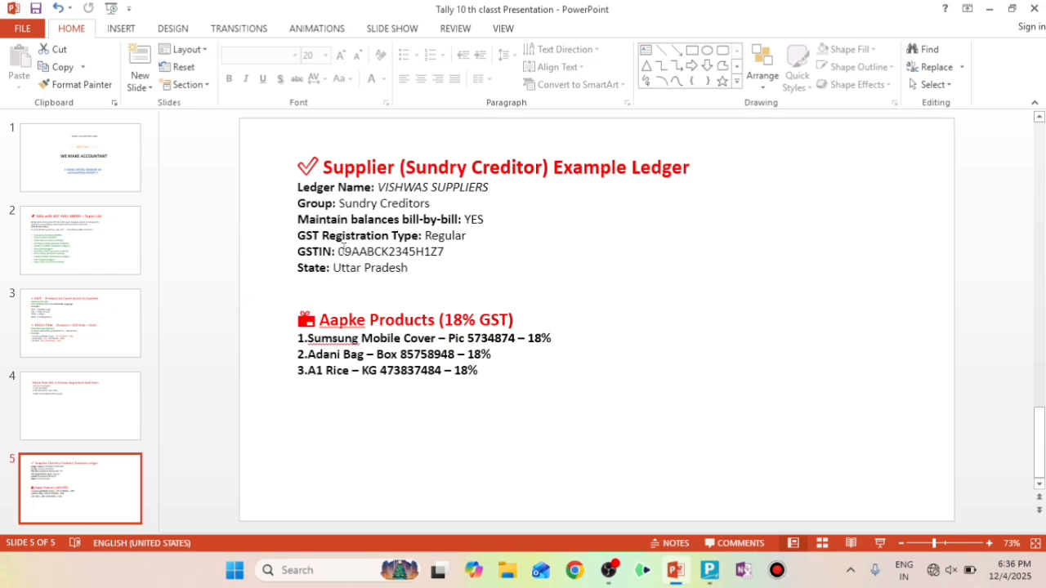
# Step: Copy the ledger name VISHWAS SUPPLIERS from the supplier example on the slide
pyautogui.doubleClick(387, 189)
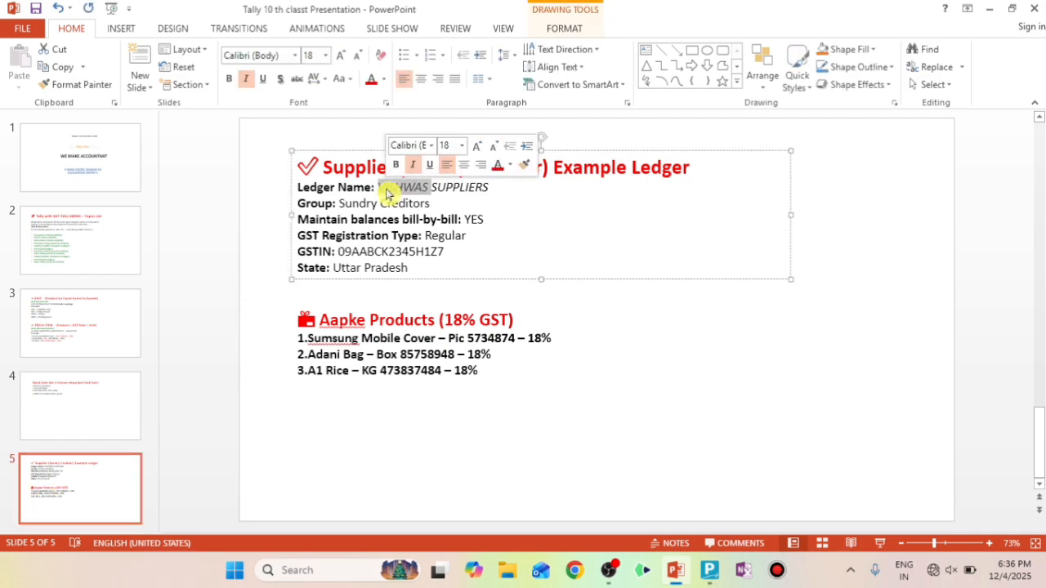
pyautogui.click(480, 185)
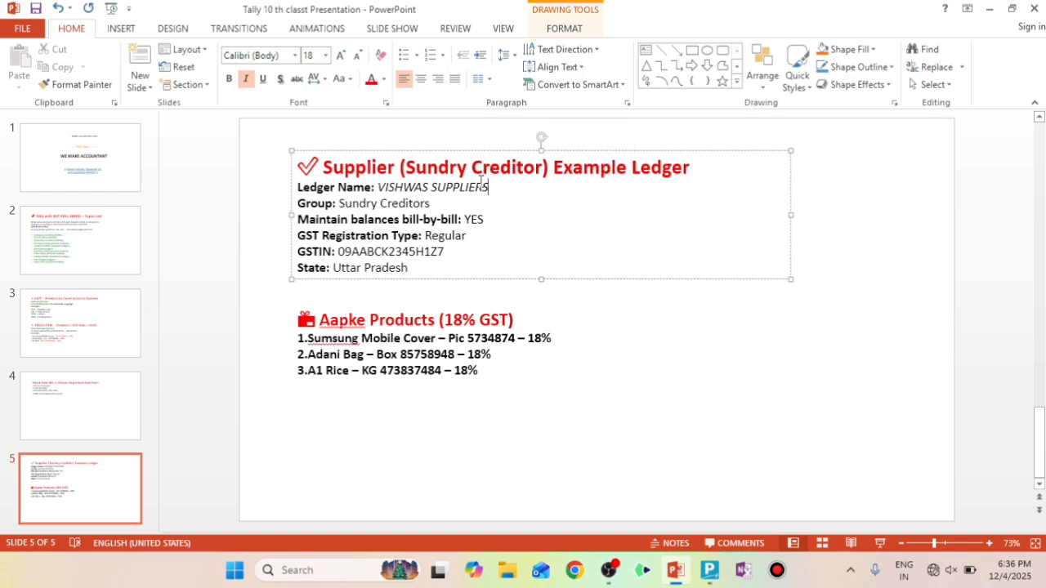
pyautogui.hotkey('shift', 'Left')
pyautogui.hotkey('shift', 'Left')
pyautogui.hotkey('shift', 'Left')
pyautogui.hotkey('shift', 'Left')
pyautogui.hotkey('shift', 'Left')
pyautogui.hotkey('shift', 'Left')
pyautogui.hotkey('shift', 'Left')
pyautogui.hotkey('shift', 'Left')
pyautogui.hotkey('shift', 'Left')
pyautogui.hotkey('shift', 'Left')
pyautogui.hotkey('shift', 'Left')
pyautogui.hotkey('shift', 'Left')
pyautogui.hotkey('shift', 'Left')
pyautogui.hotkey('shift', 'Left')
pyautogui.hotkey('shift', 'Left')
pyautogui.hotkey('shift', 'Left')
pyautogui.hotkey('shift', 'Left')
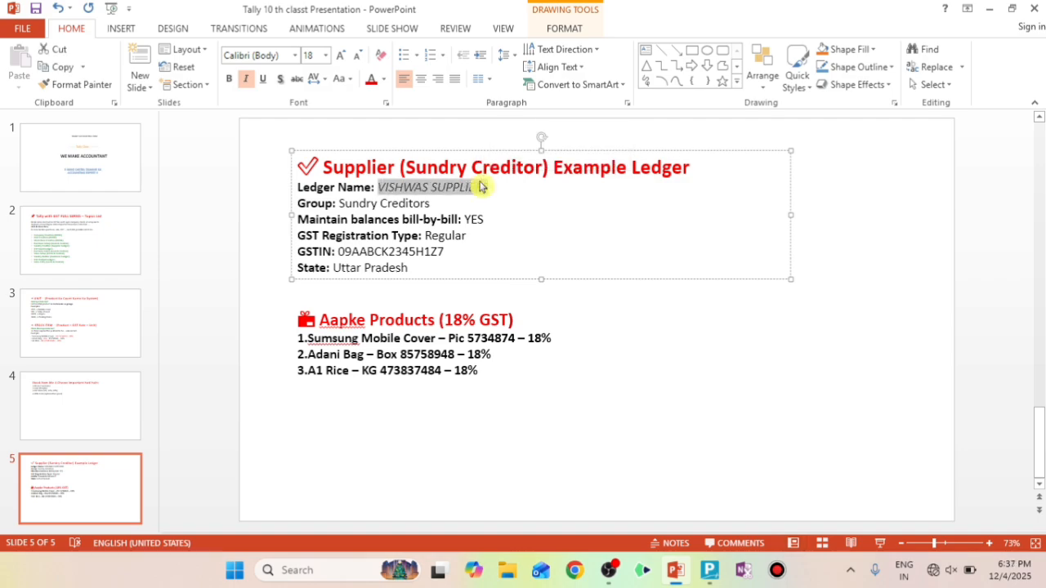
pyautogui.hotkey('ctrl', 'c')
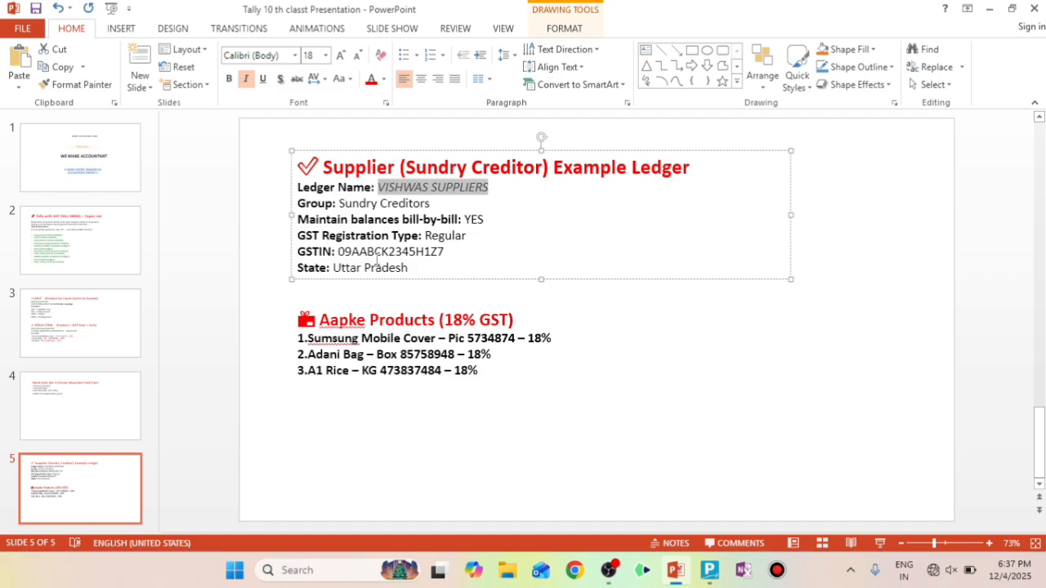
# Step: Return to TallyPrime, start a new ledger, and paste VISHWAS SUPPLIERS as its name, leaving the alias blank
pyautogui.press('alt')
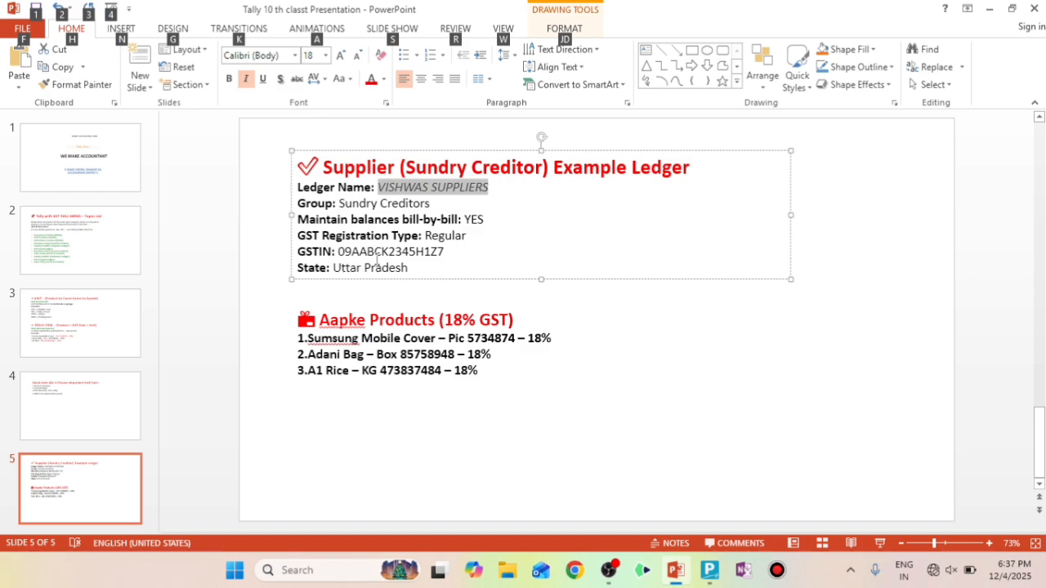
pyautogui.hotkey('alt', 'Tab')
pyautogui.press('Up')
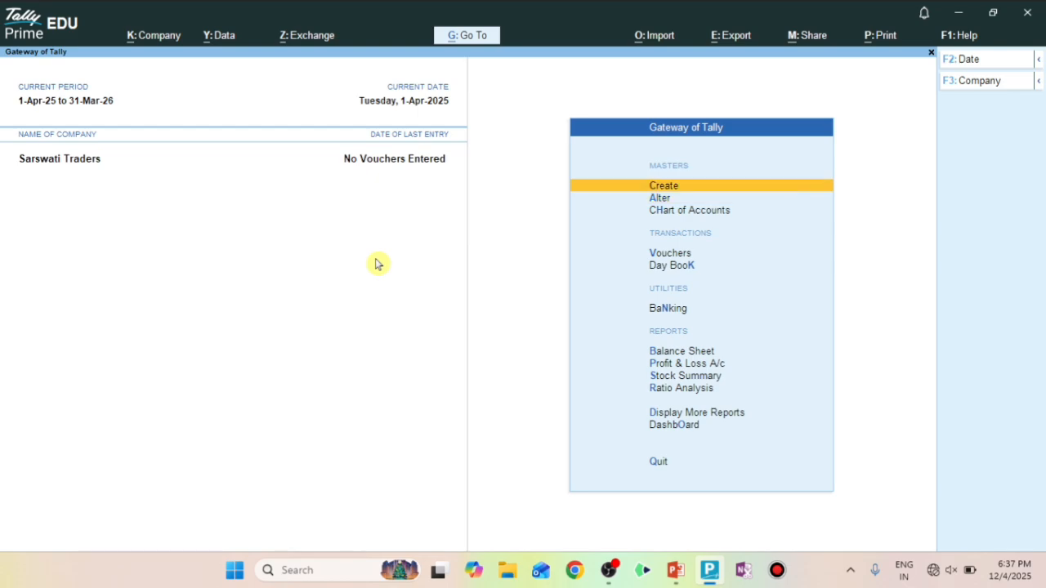
pyautogui.press('Return')
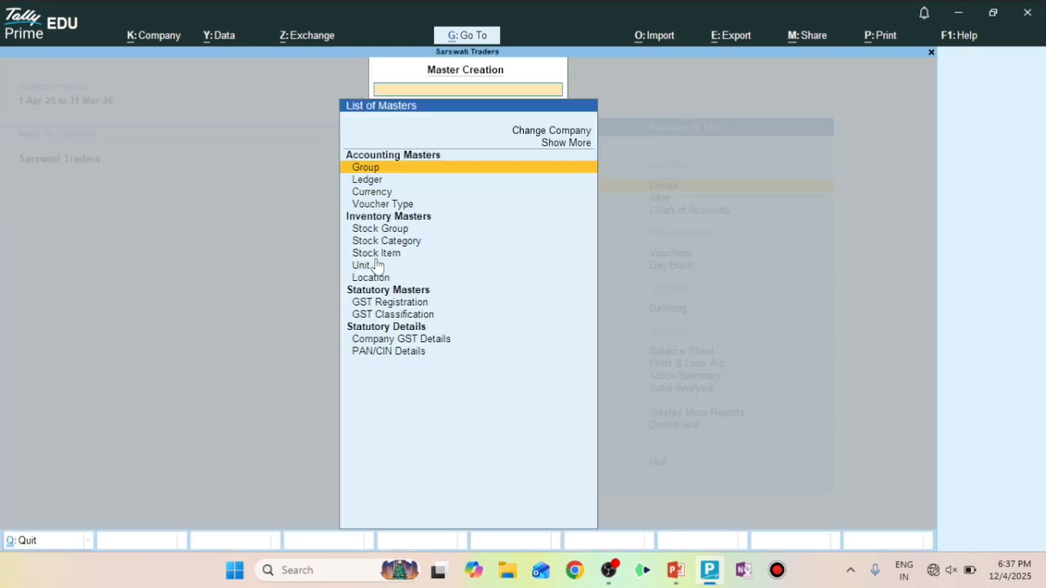
pyautogui.press('Down')
pyautogui.press('Return')
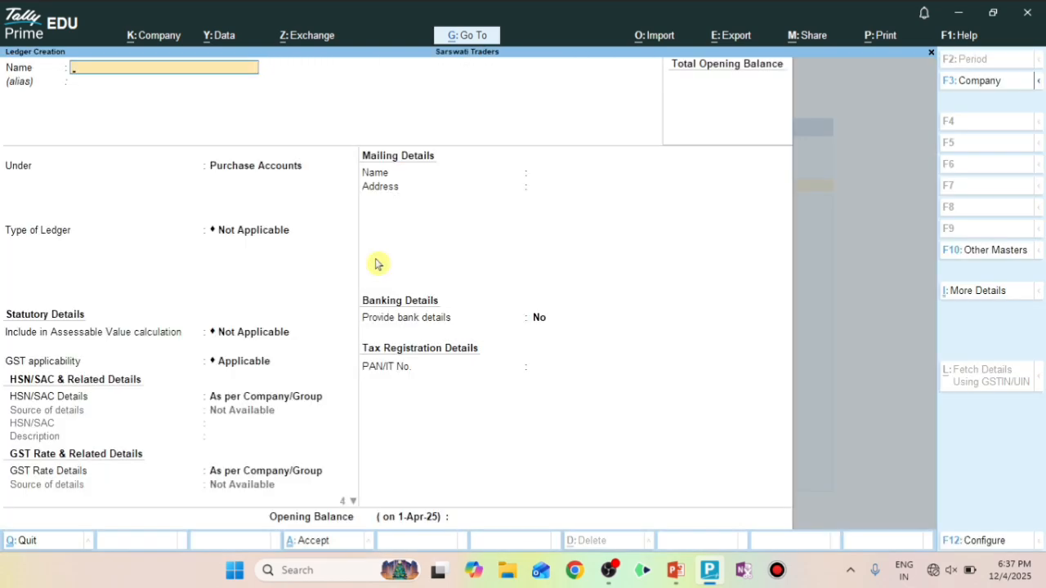
pyautogui.press('ctrl')
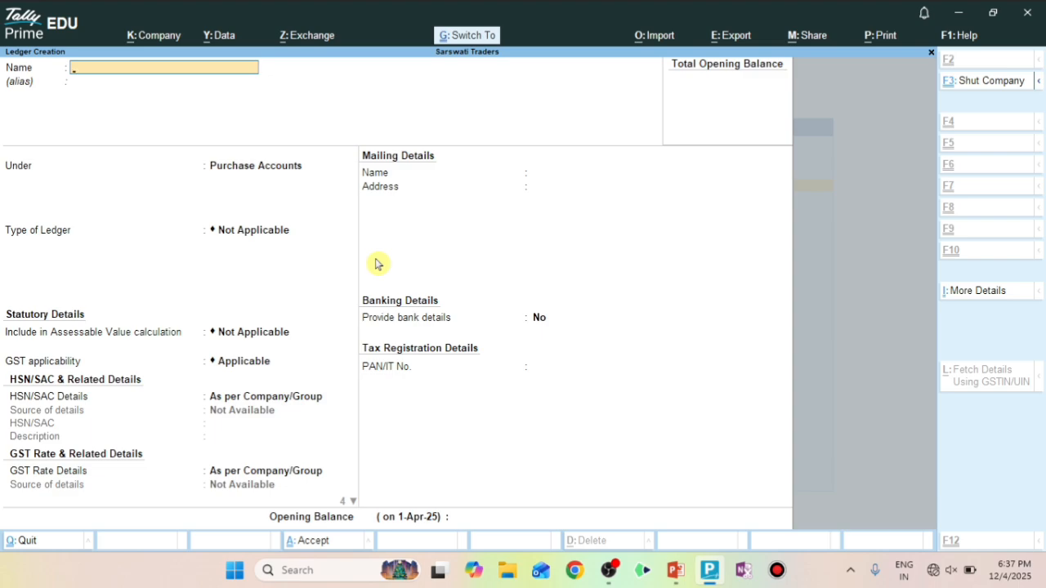
pyautogui.hotkey('ctrl', 'alt', 'v')
pyautogui.press('Return')
pyautogui.press('Return')
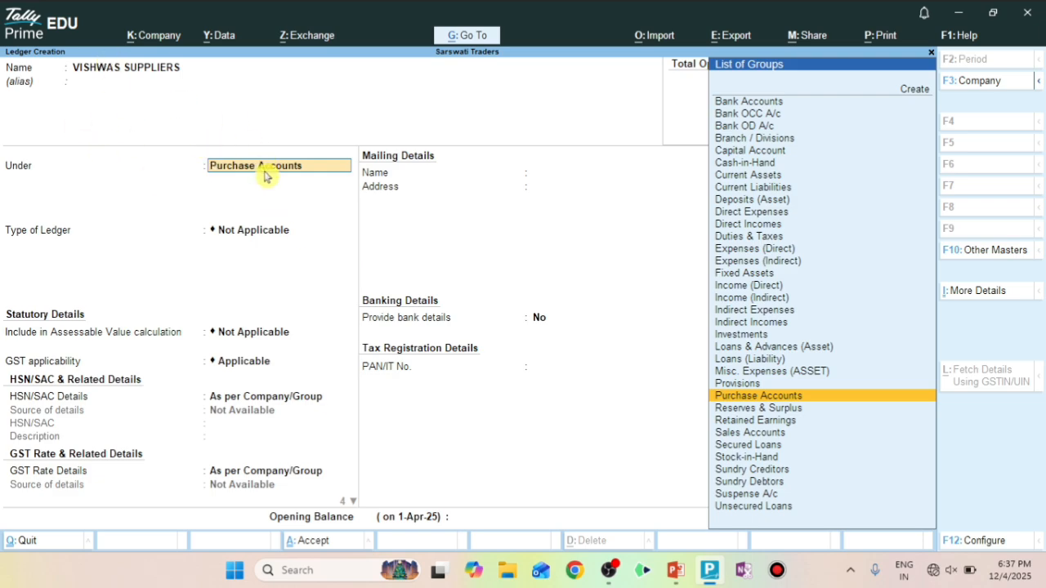
# Step: Place the ledger under Sundry Creditors, keeping bill-by-bill balances at Yes and the default credit period blank
pyautogui.write('SUND')
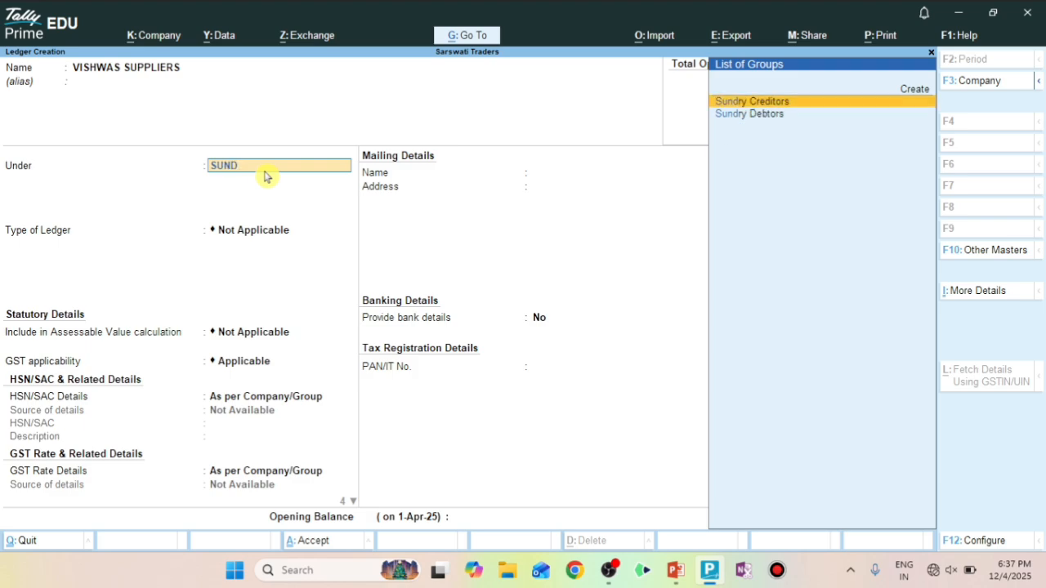
pyautogui.press('Return')
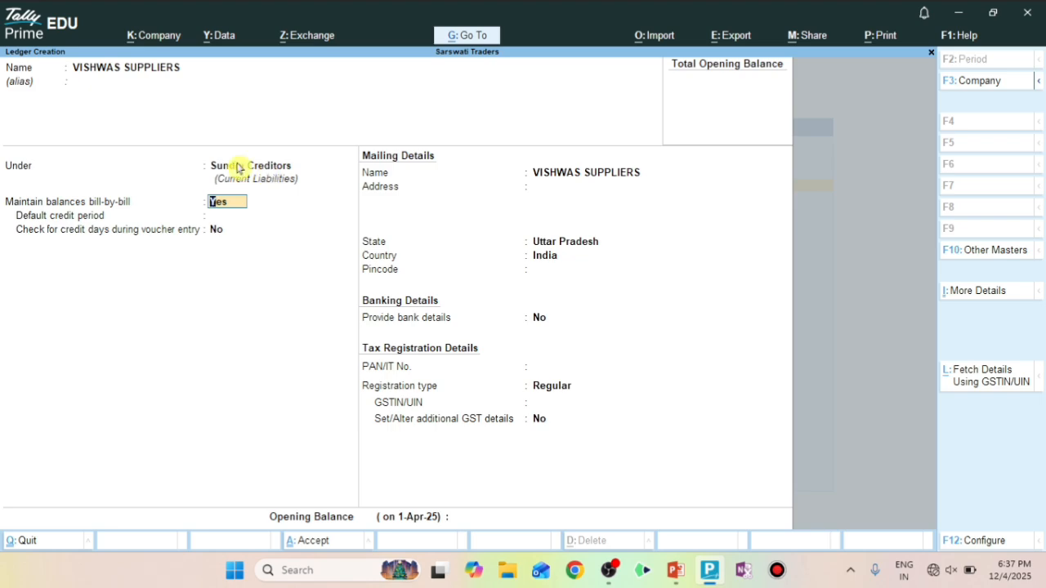
pyautogui.press('Return')
pyautogui.press('Return')
pyautogui.press('Return')
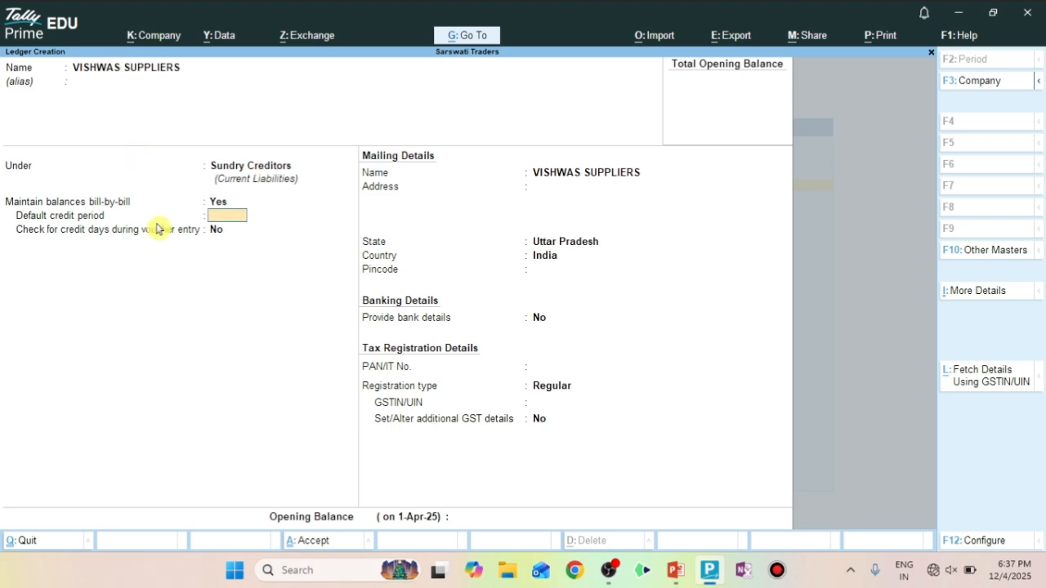
pyautogui.press('Return')
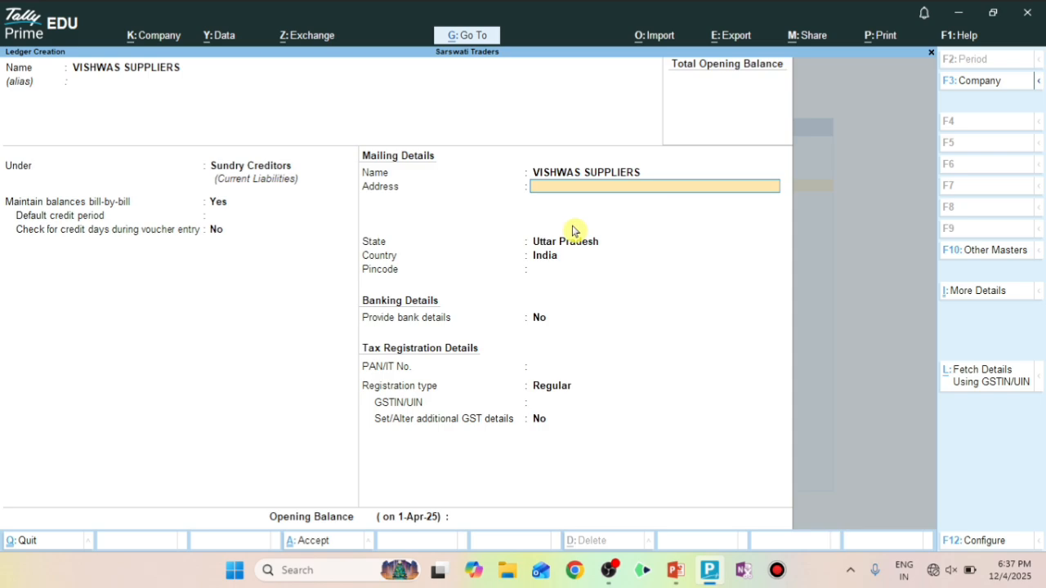
# Step: Fill in the supplier's mailing address and pincode, keeping the state as Uttar Pradesh and bank details at No
pyautogui.write('UTTAR PRADESH')
pyautogui.press('Return')
pyautogui.press('Return')
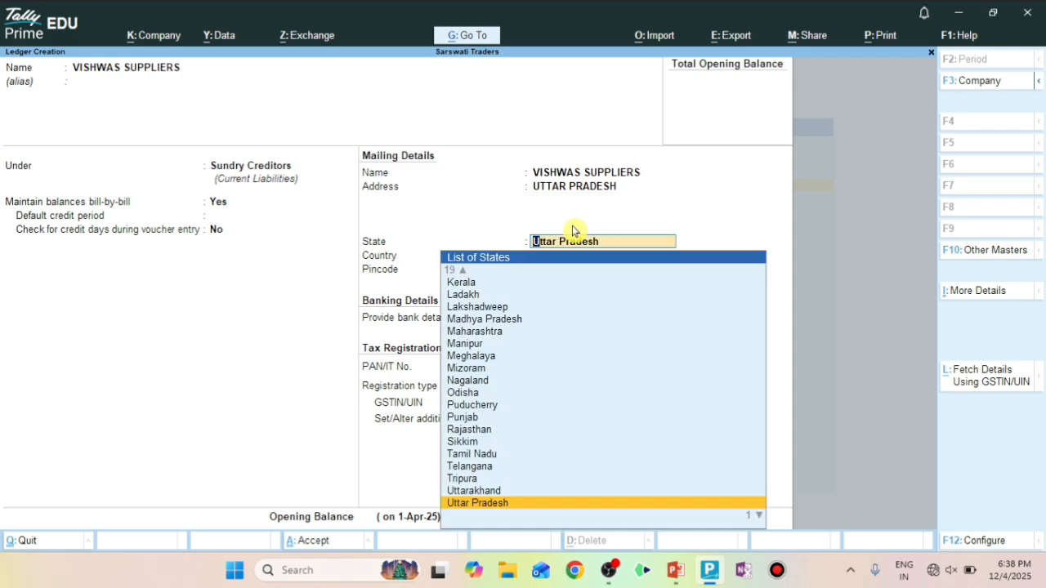
pyautogui.press('Return')
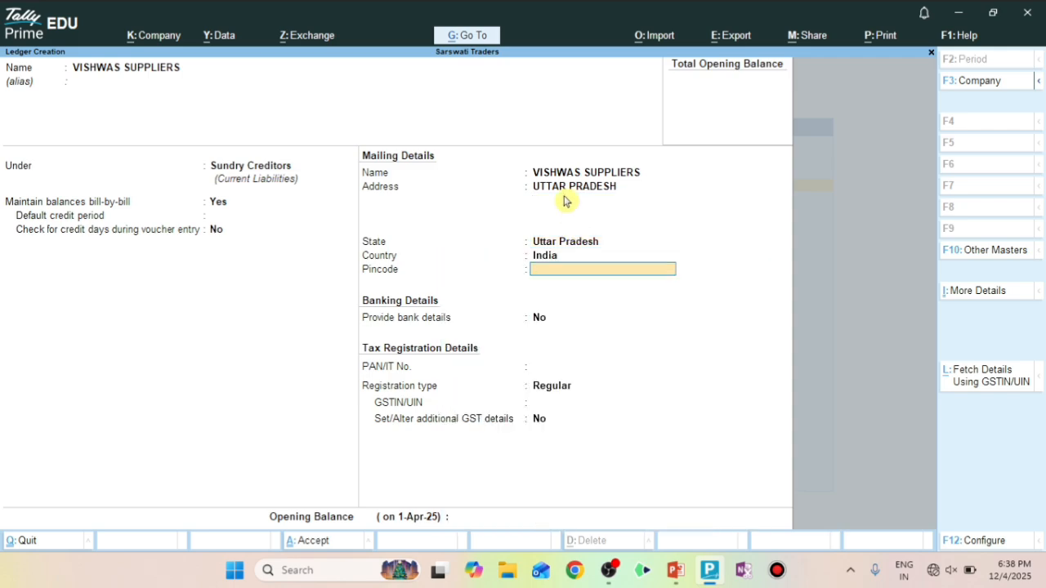
pyautogui.write('273408')
pyautogui.press('Return')
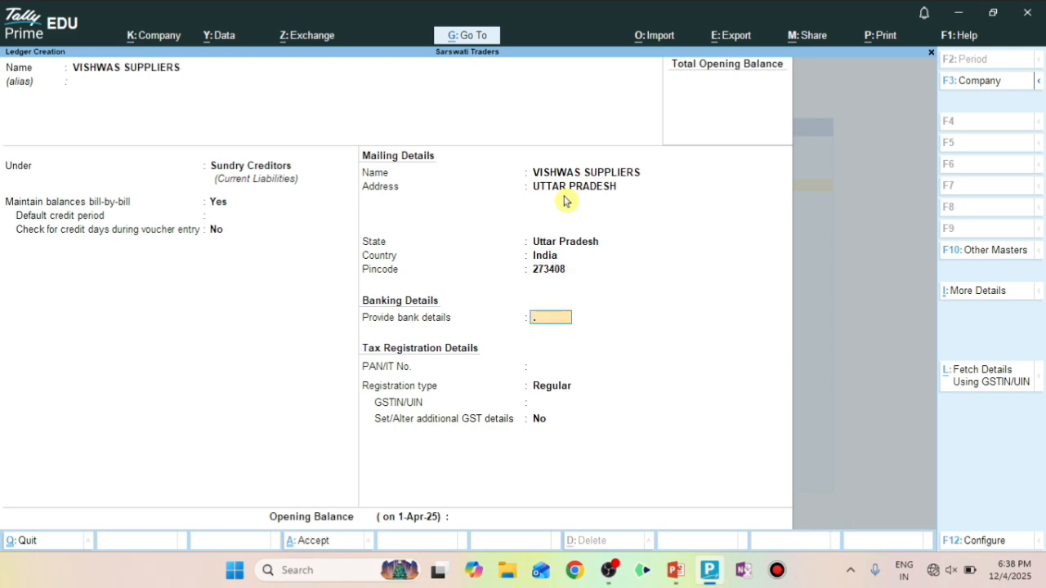
pyautogui.press('Return')
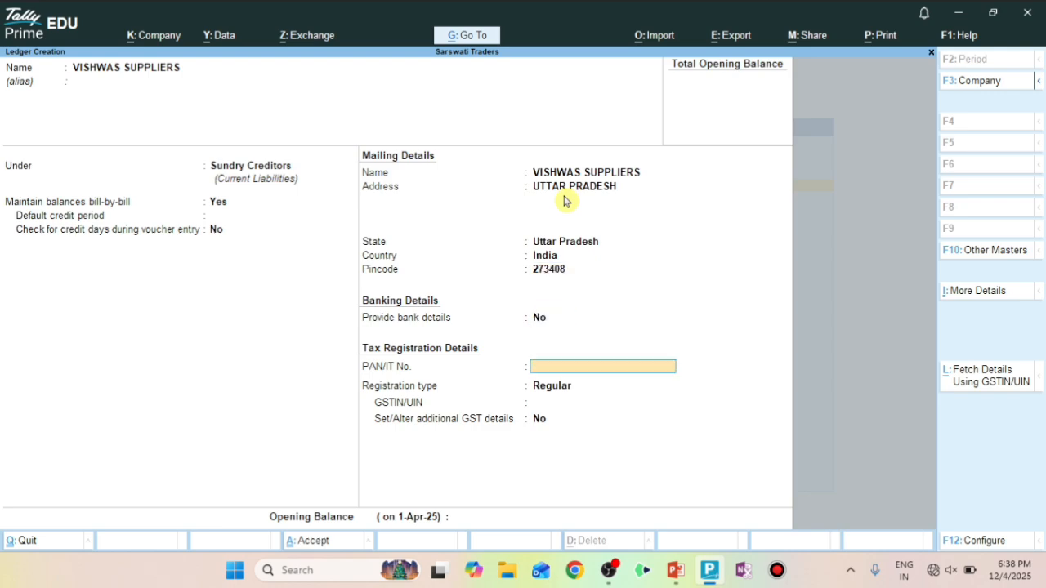
# Step: Leave the supplier's PAN blank, keep the registration type Regular, and copy the GSTIN from the supplier example in the PowerPoint presentation
pyautogui.press('Return')
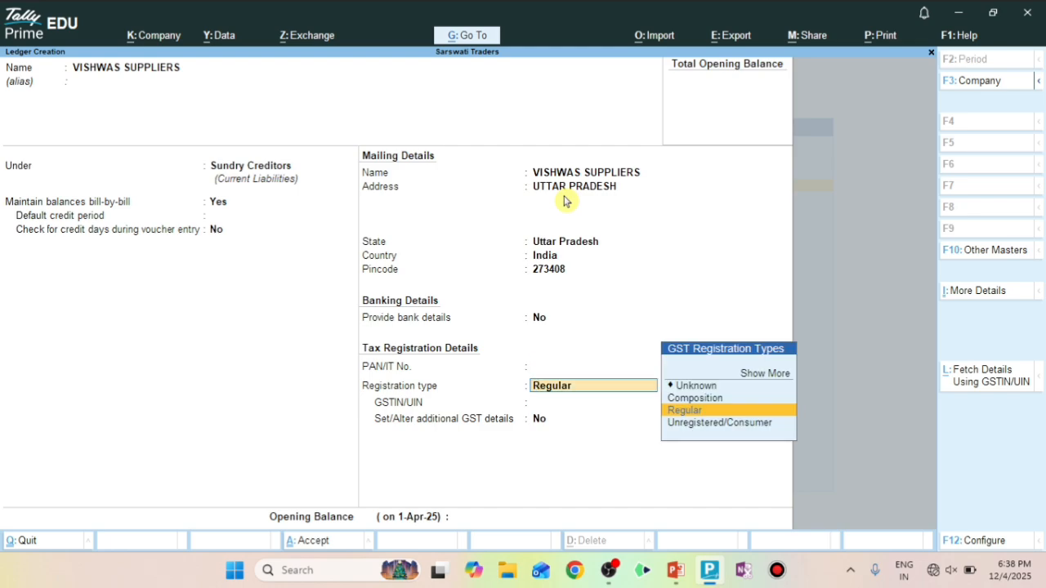
pyautogui.press('Return')
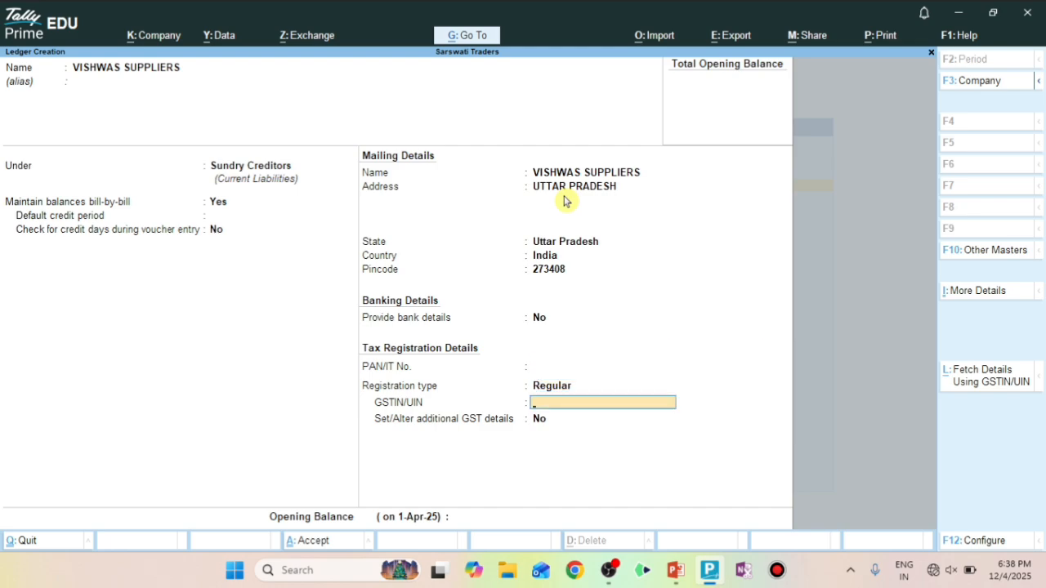
pyautogui.hotkey('alt', 'Tab')
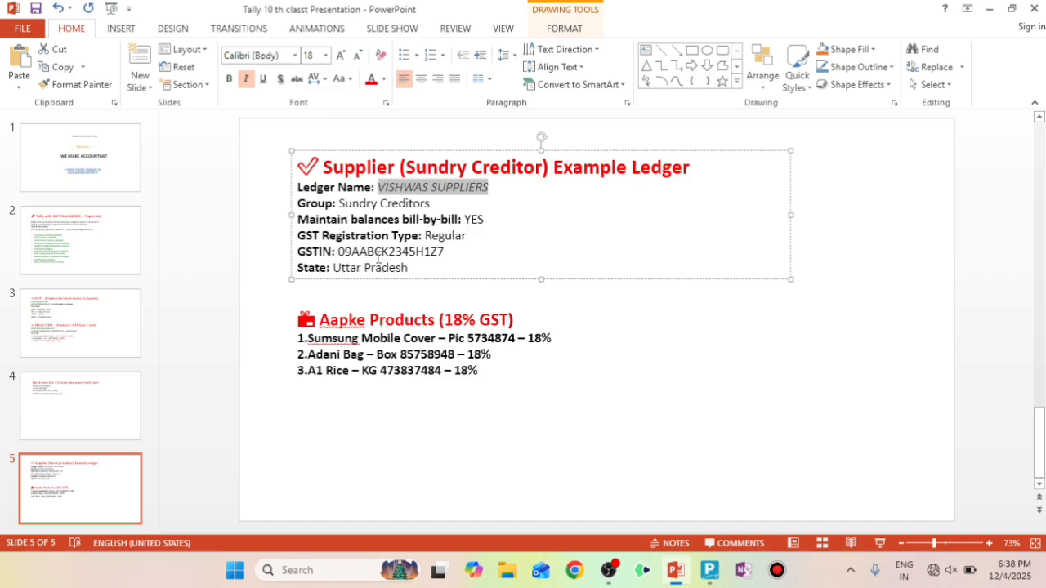
pyautogui.doubleClick(351, 254)
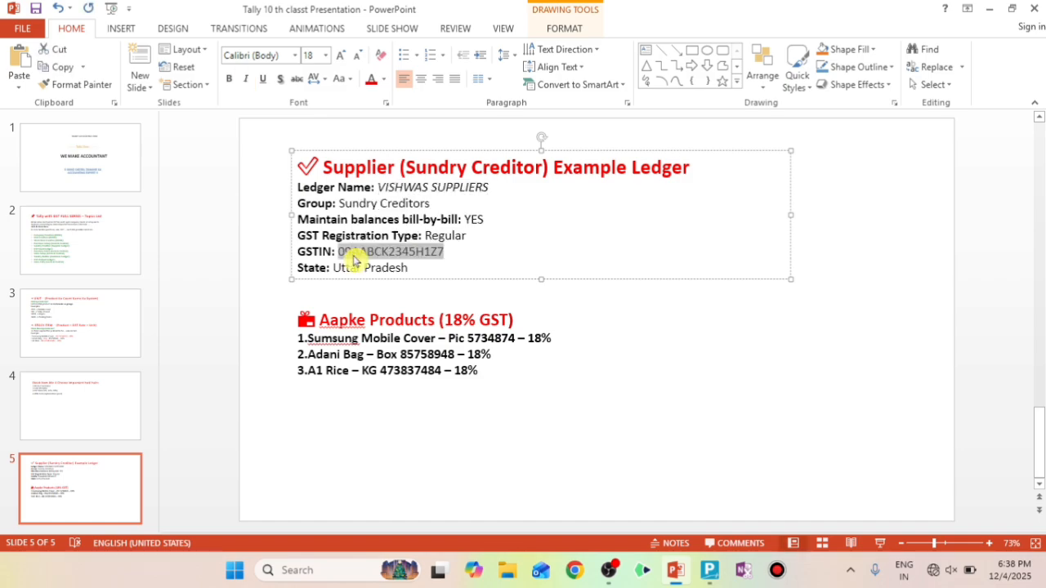
pyautogui.hotkey('ctrl', 'c')
# Step: Return to TallyPrime and paste the copied GSTIN into the supplier ledger's GSTIN/UIN field
pyautogui.hotkey('alt', 'Tab')
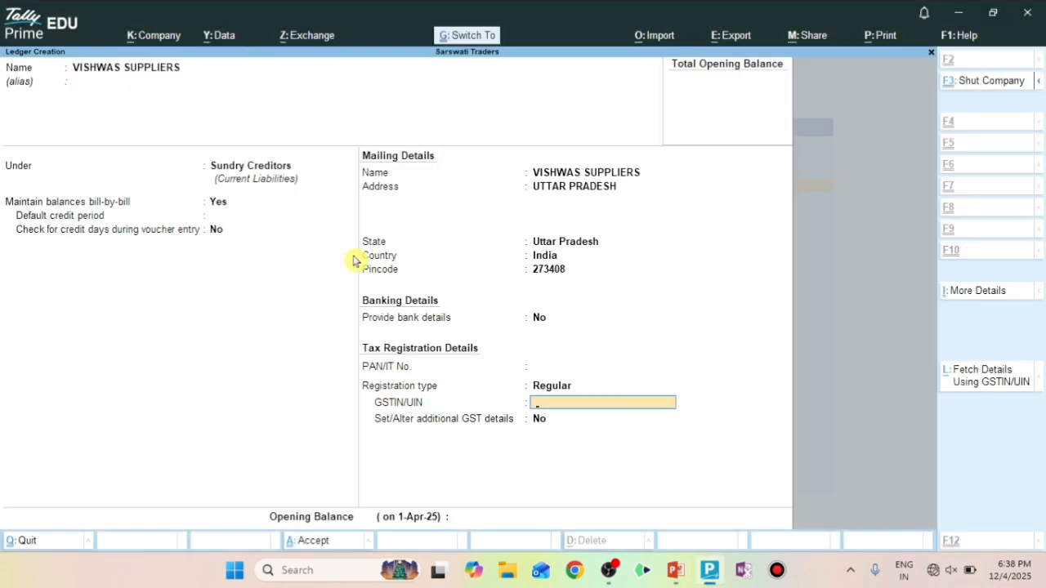
pyautogui.hotkey('ctrl', 'alt', 'v')
pyautogui.press('Return')
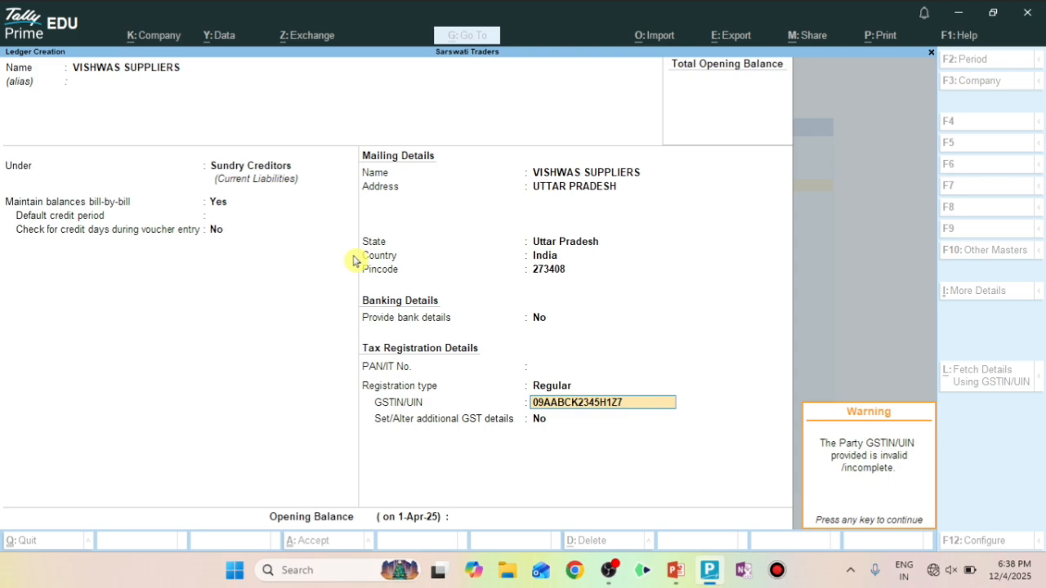
pyautogui.press('Return')
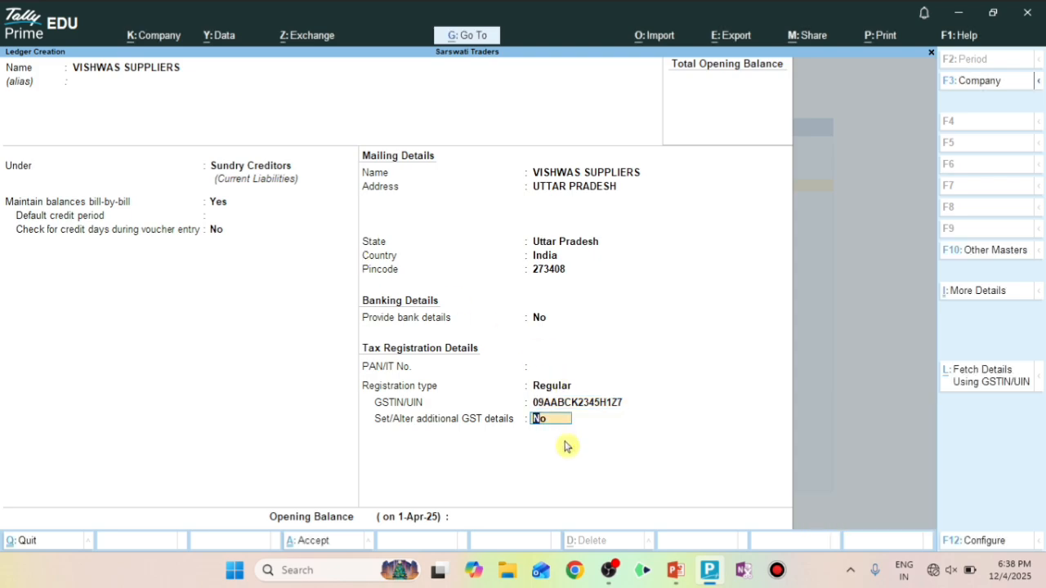
# Step: Keep additional GST details at No and the opening balance blank, save the supplier ledger, and return to the Gateway of Tally
pyautogui.press('Return')
pyautogui.press('Return')
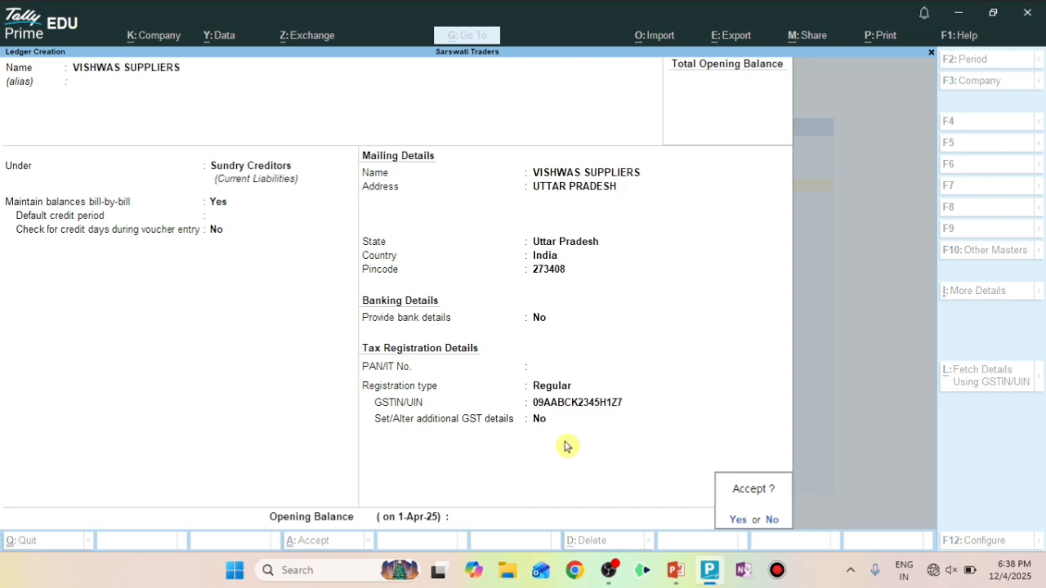
pyautogui.press('Return')
pyautogui.press('Escape')
pyautogui.press('Return')
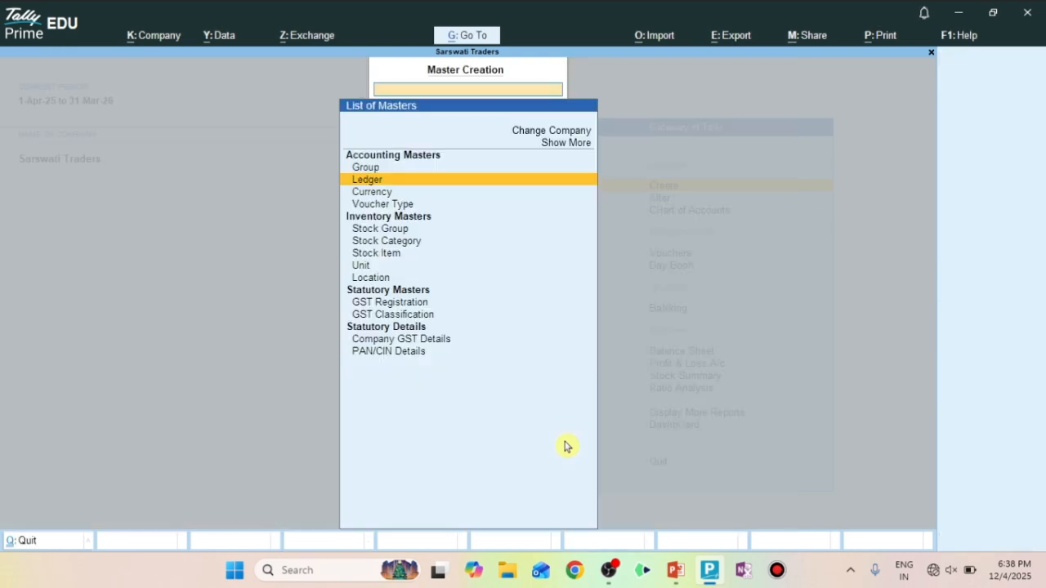
pyautogui.press('Escape')
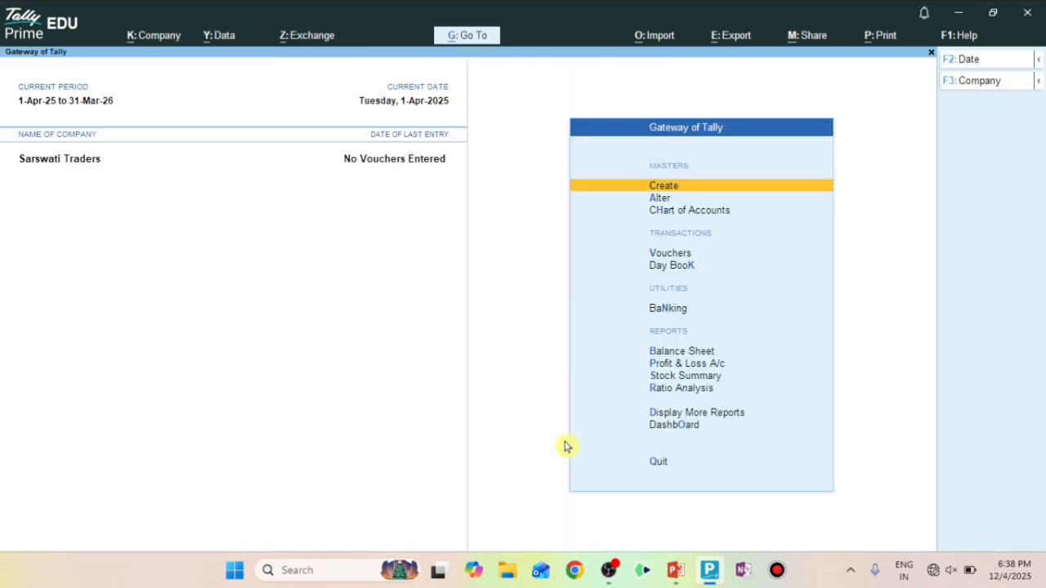
# Step: Switch to PowerPoint and review the Tally with GST topics list on slide 2
pyautogui.hotkey('alt', 'Tab')
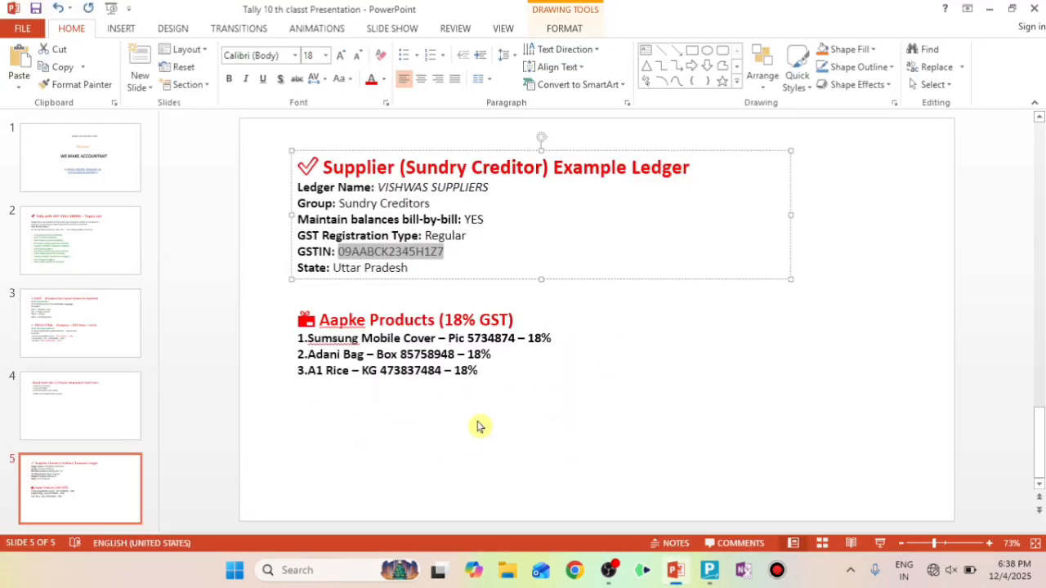
pyautogui.click(564, 404)
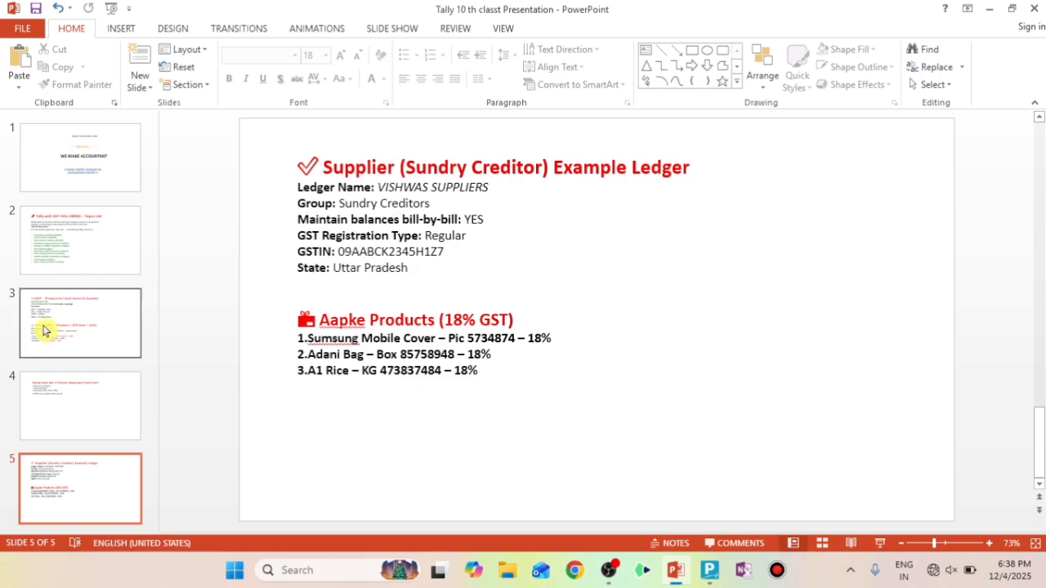
pyautogui.click(88, 255)
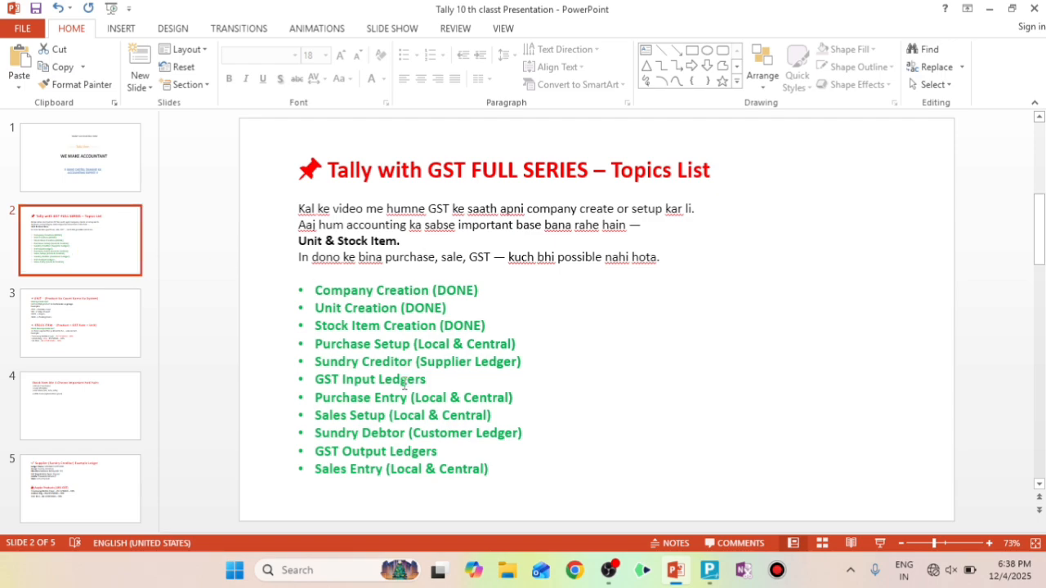
# Step: Return to TallyPrime and check the created purchase and supplier ledgers in the list of ledgers available for alteration
pyautogui.hotkey('alt', 'Tab')
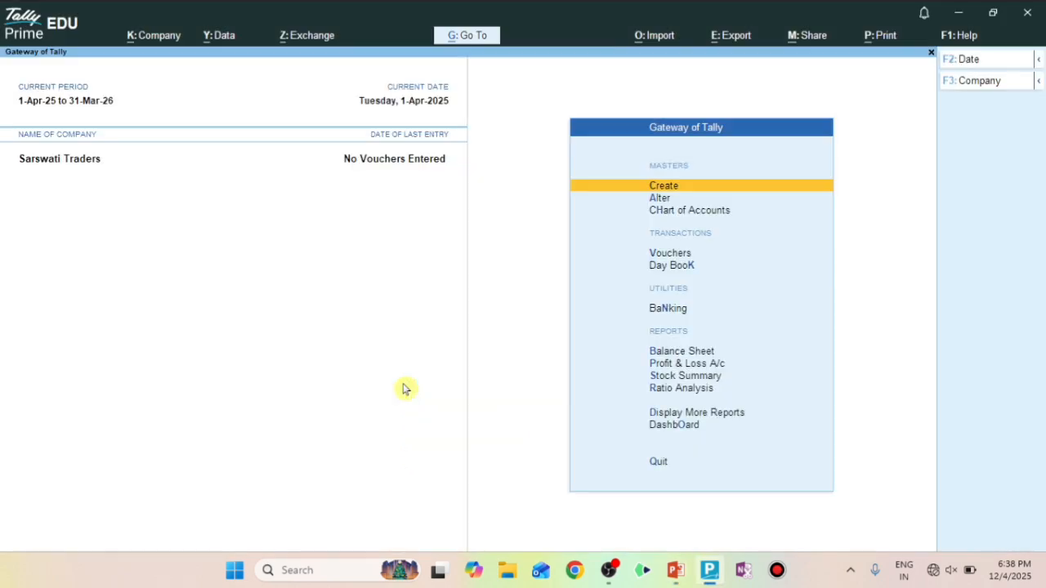
pyautogui.press('Down')
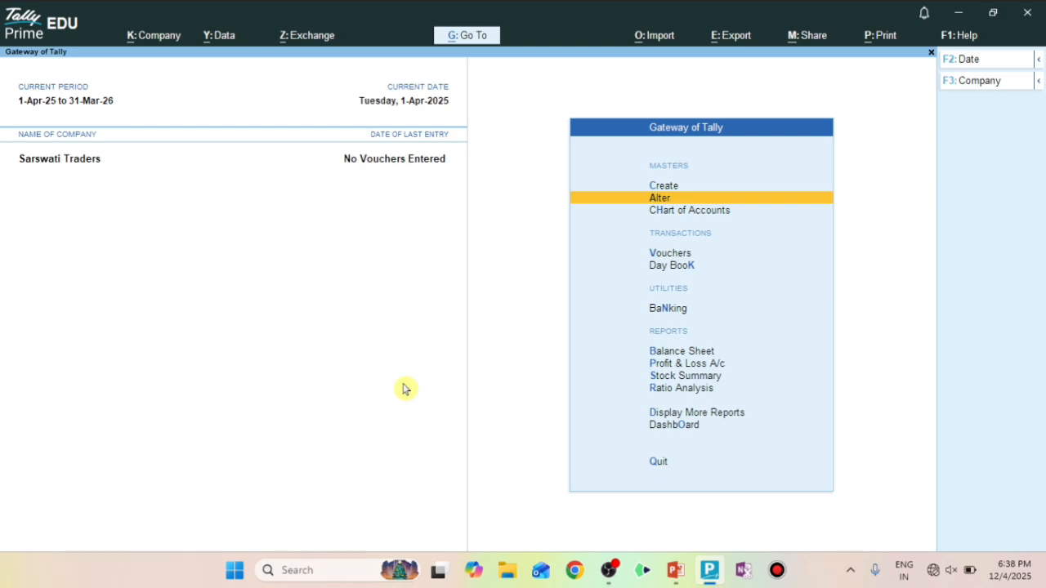
pyautogui.press('Return')
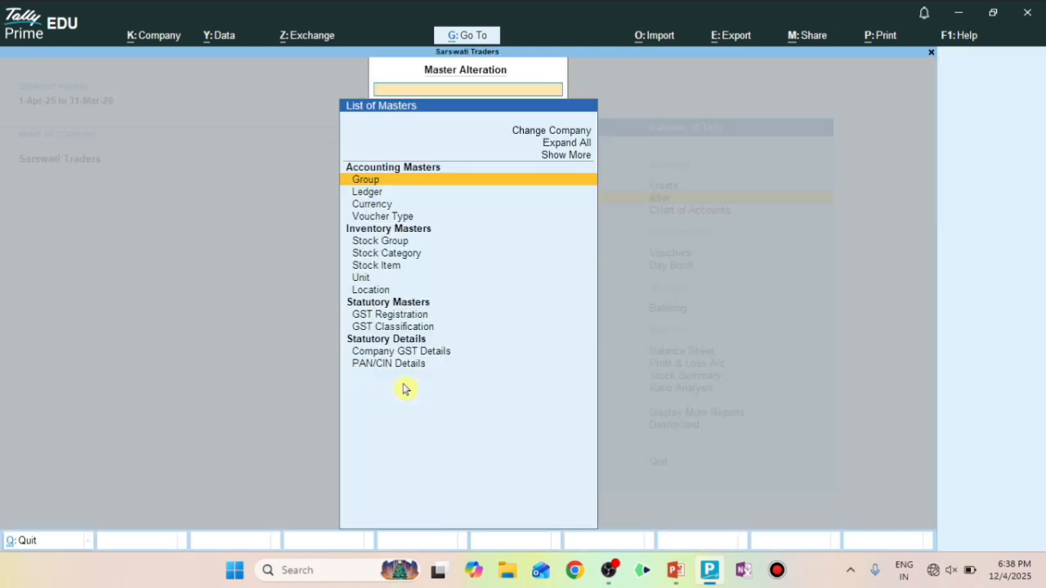
pyautogui.press('Down')
pyautogui.press('Return')
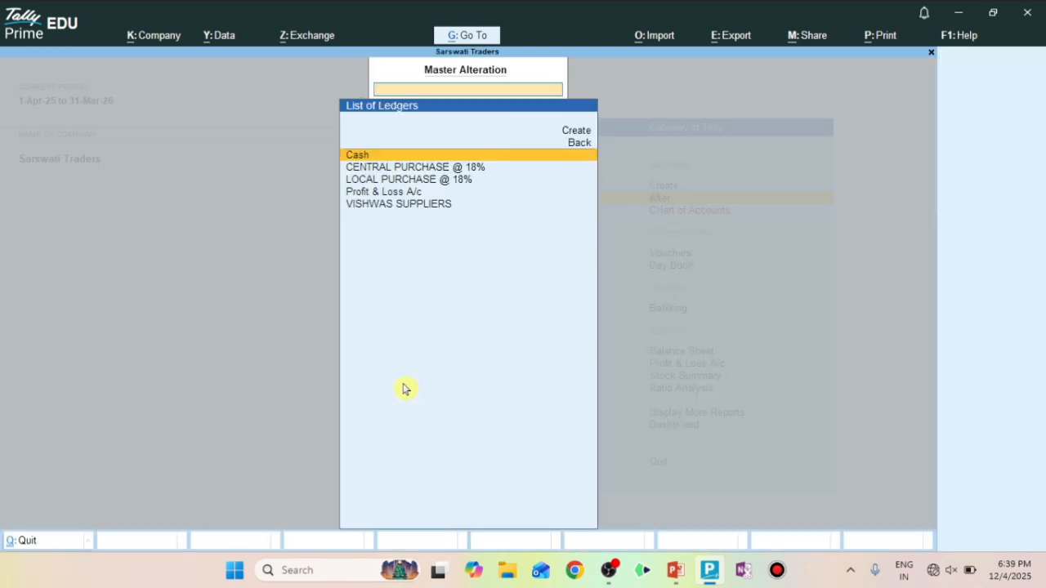
pyautogui.press('Down')
pyautogui.press('Down')
pyautogui.press('Down')
pyautogui.press('Down')
pyautogui.press('Up')
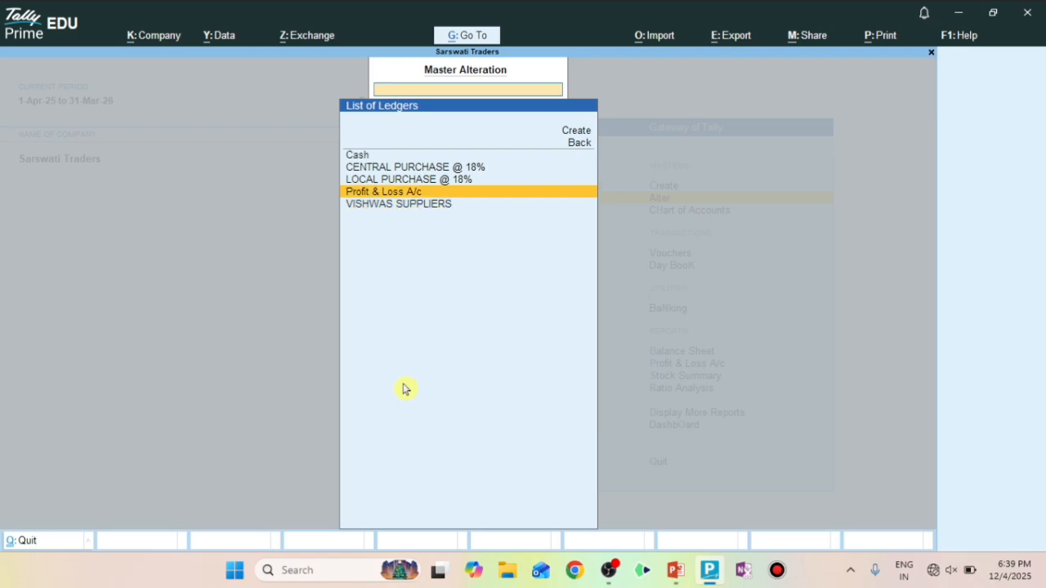
pyautogui.press('Down')
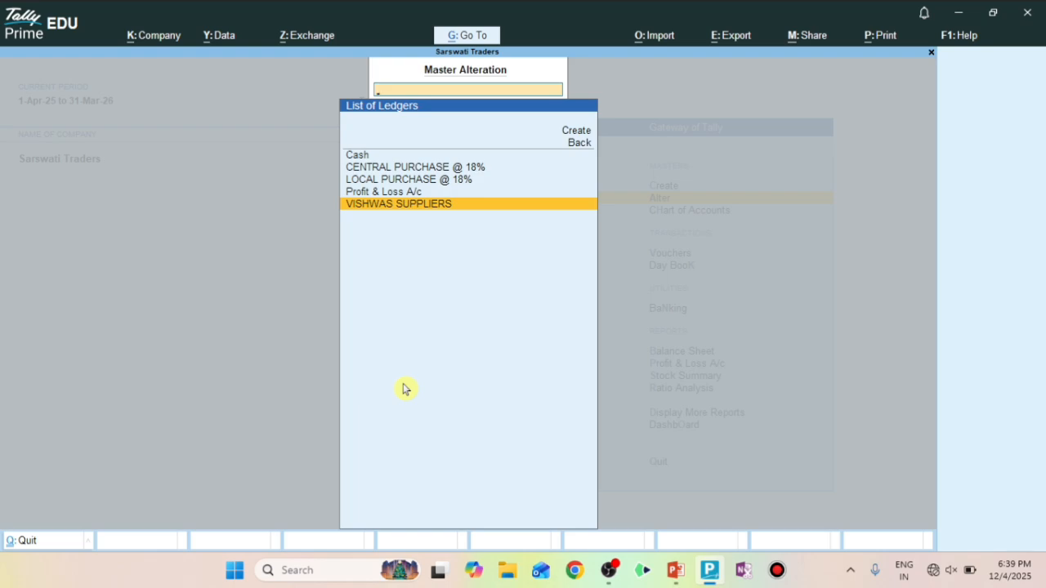
pyautogui.click(610, 569)
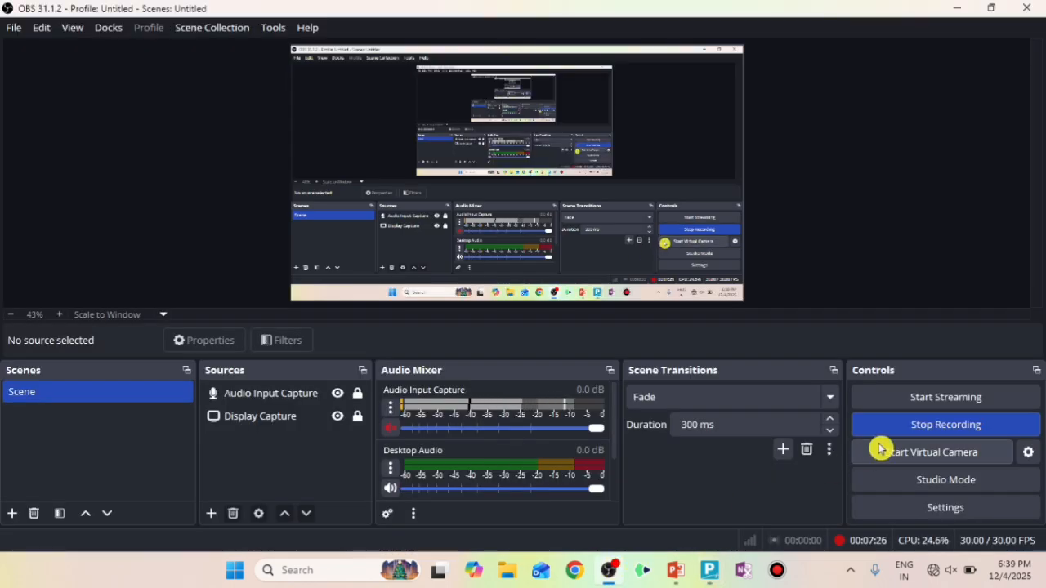